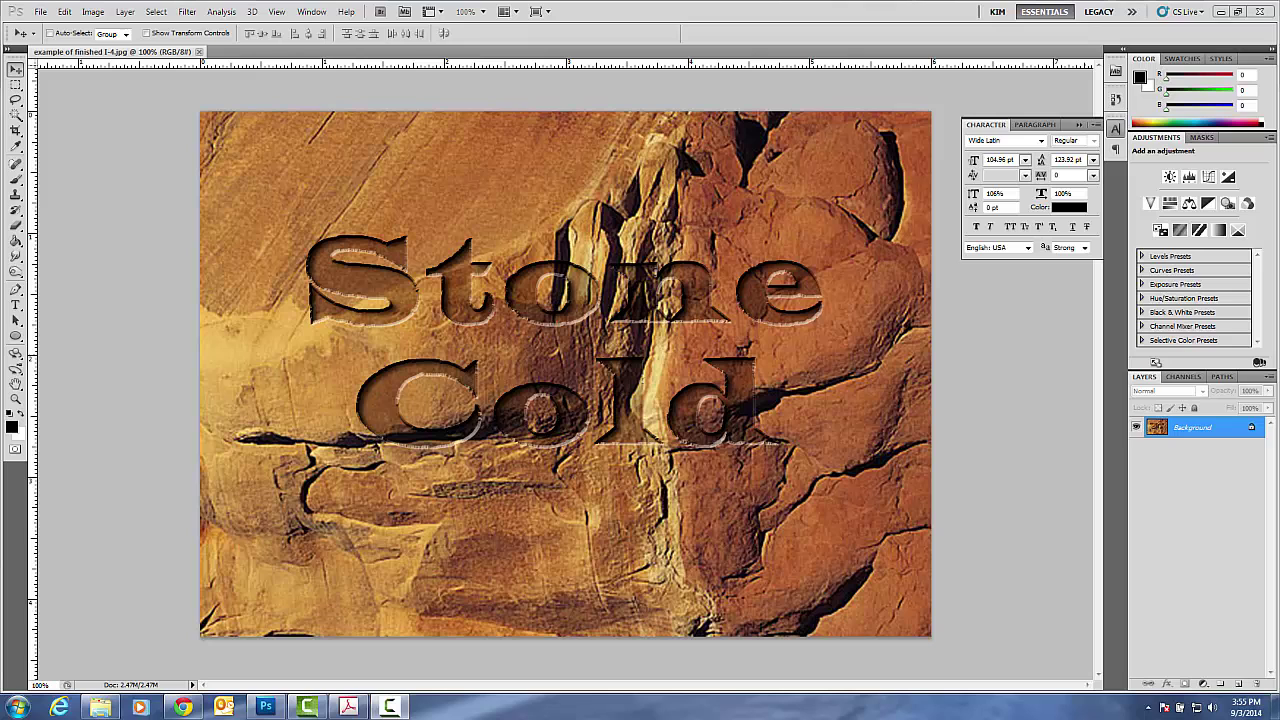
Open CarvedStone from the IC4 folder, accepting the default PDF import settings.
click(40, 12)
click(52, 40)
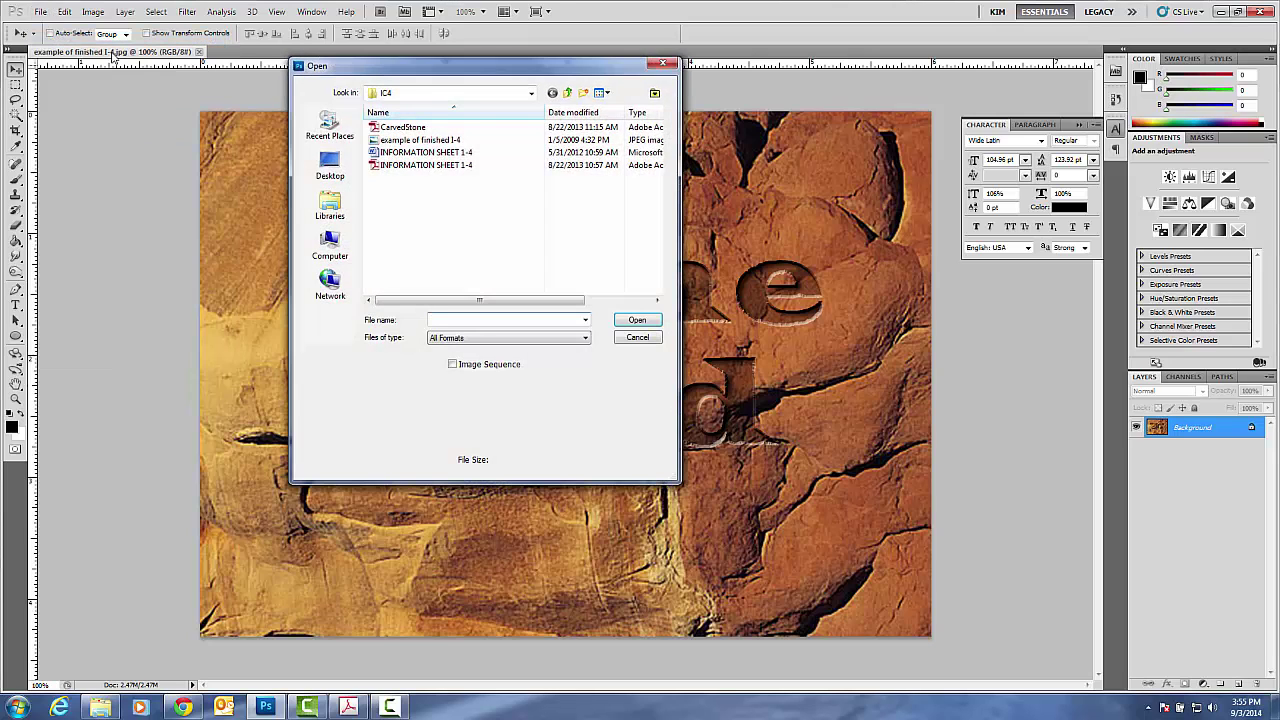
click(568, 94)
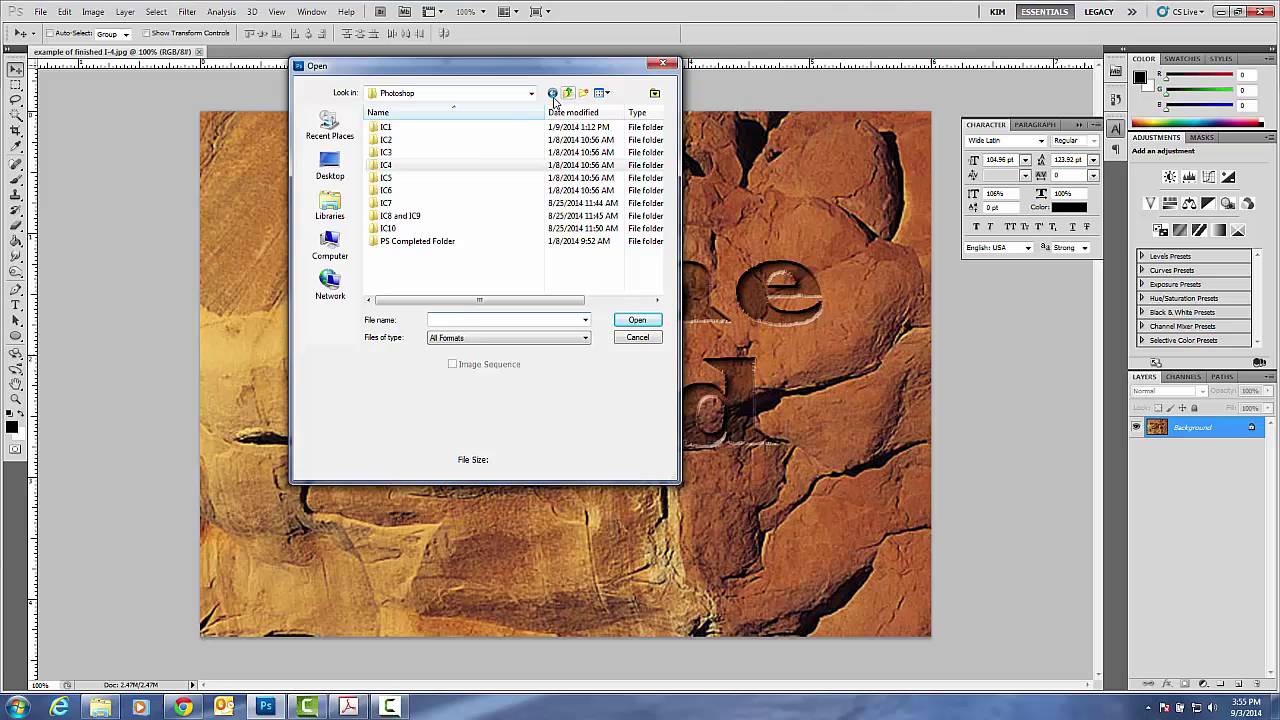
double_click(438, 168)
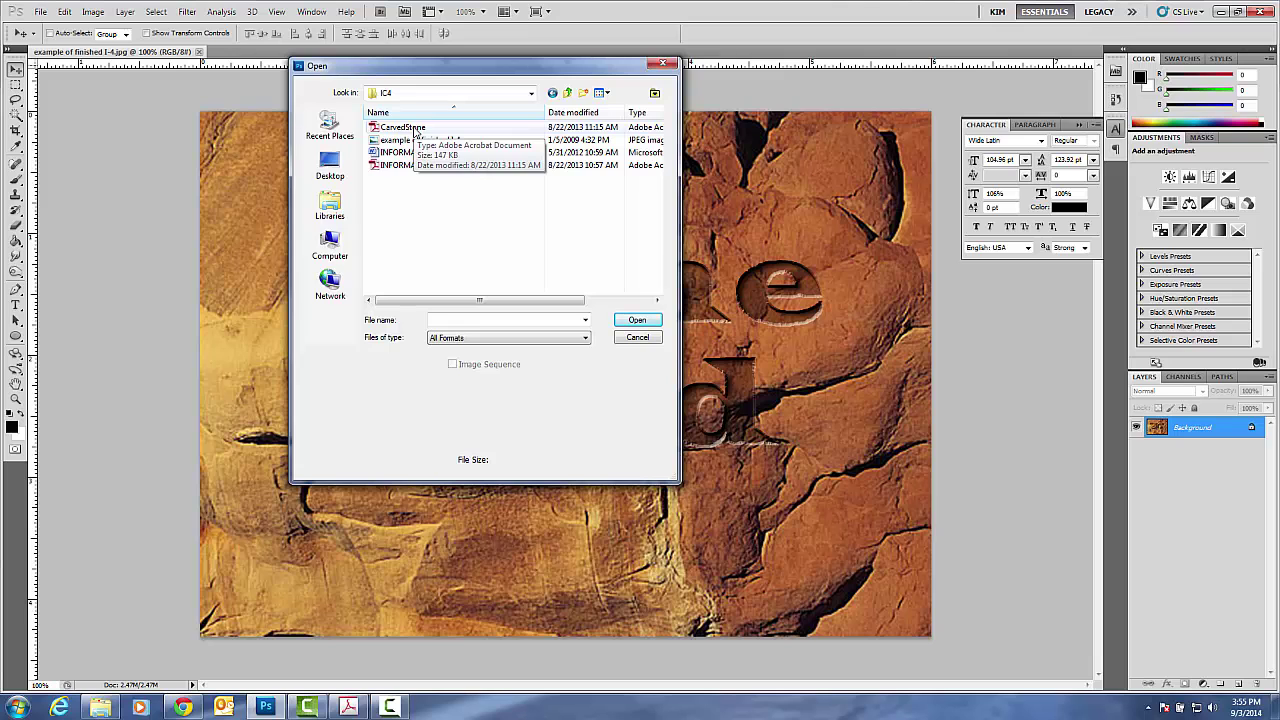
double_click(413, 128)
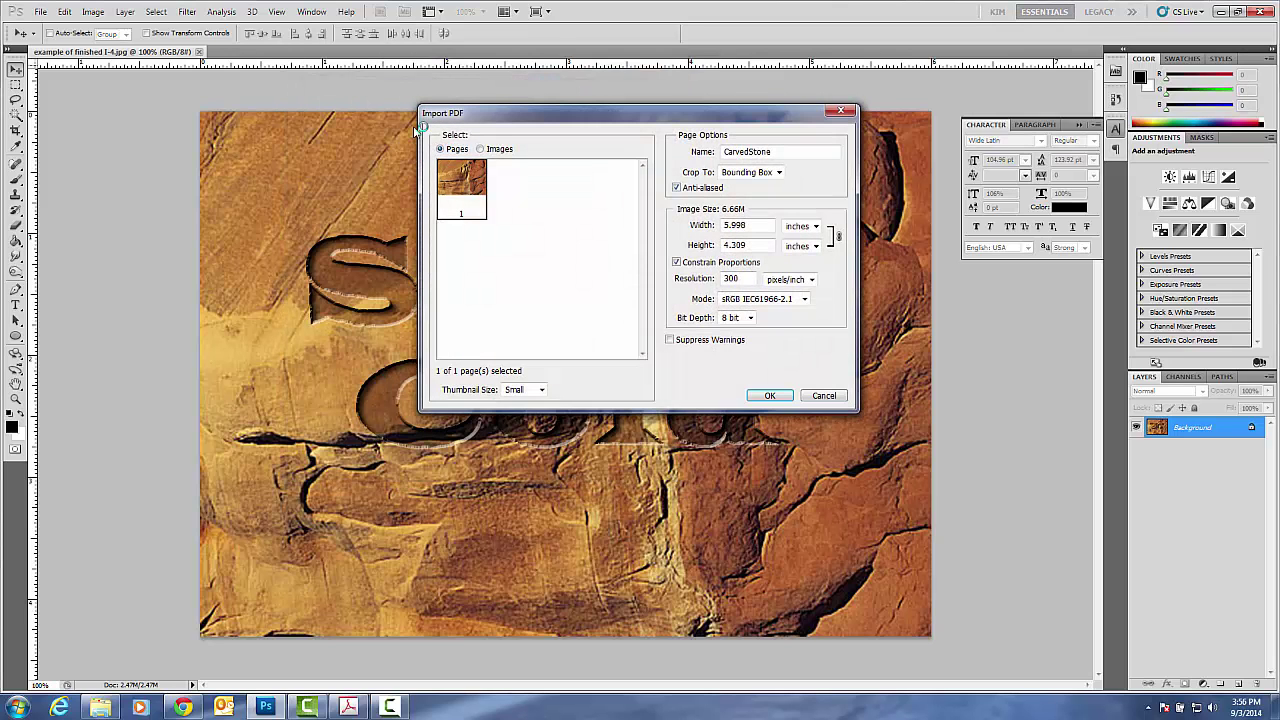
click(768, 395)
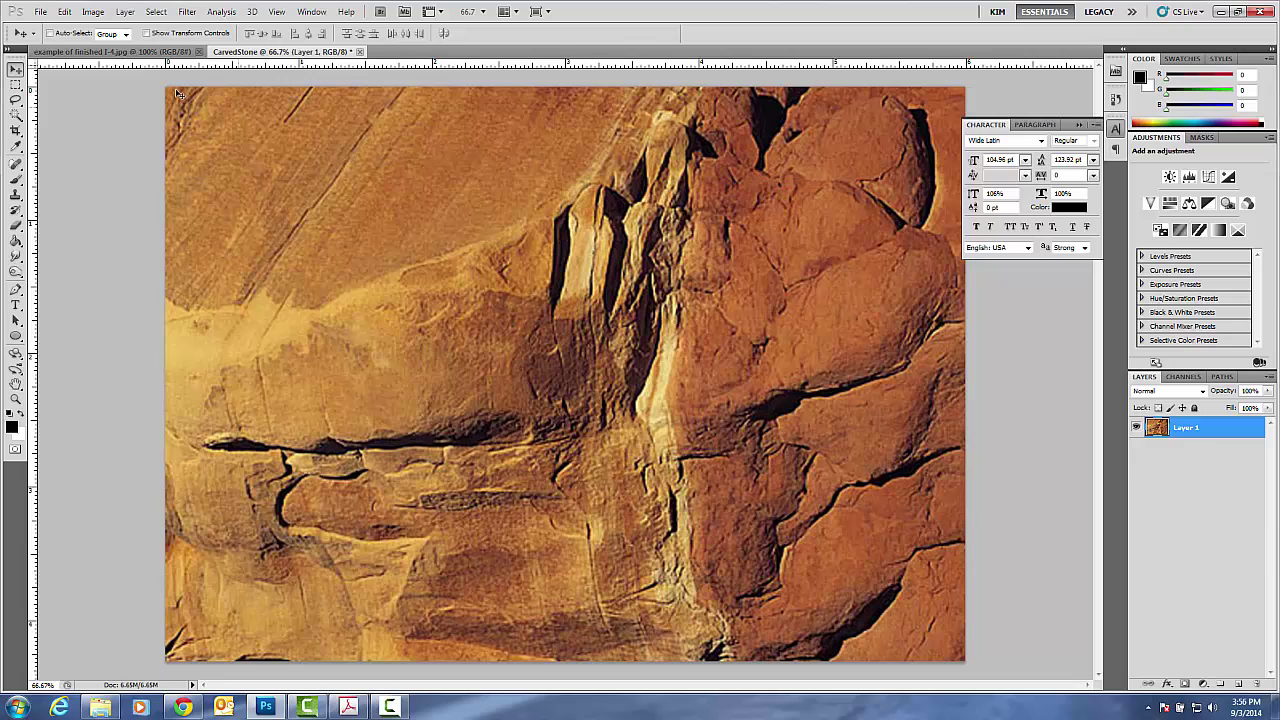
Save the image as a PSD in PS Completed Folder, named IC4 plus the student's name.
click(39, 12)
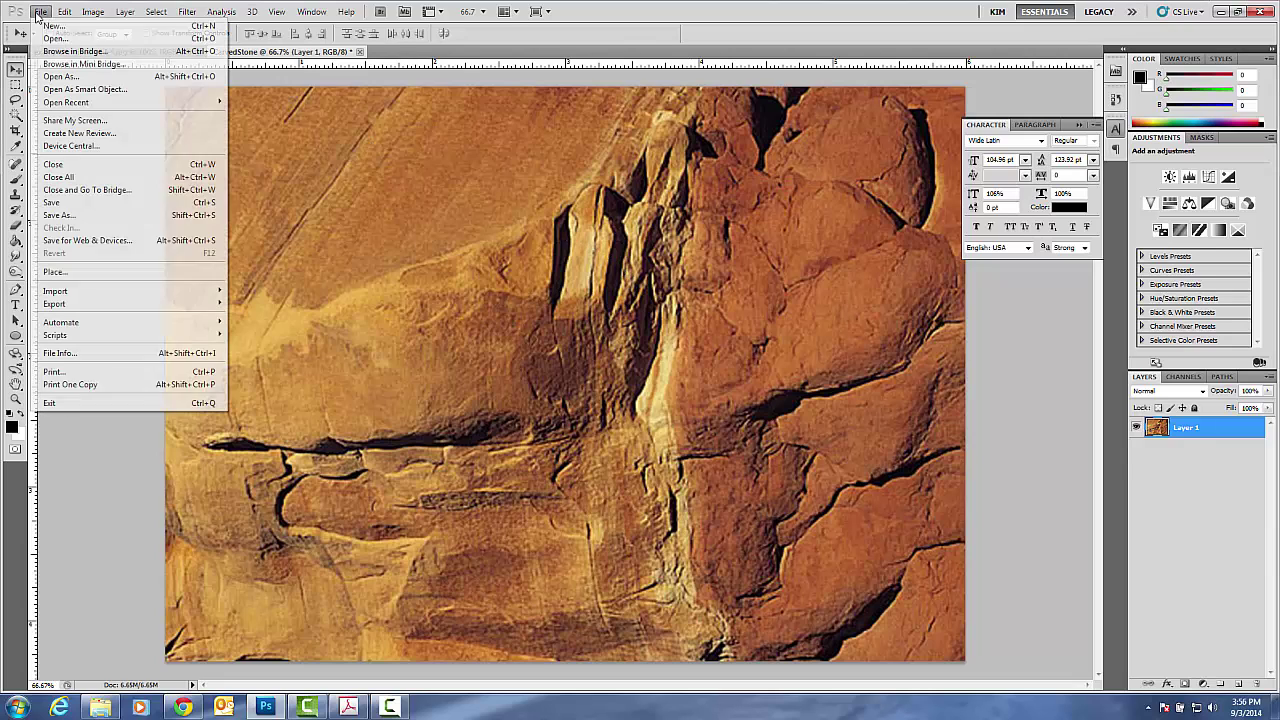
click(58, 215)
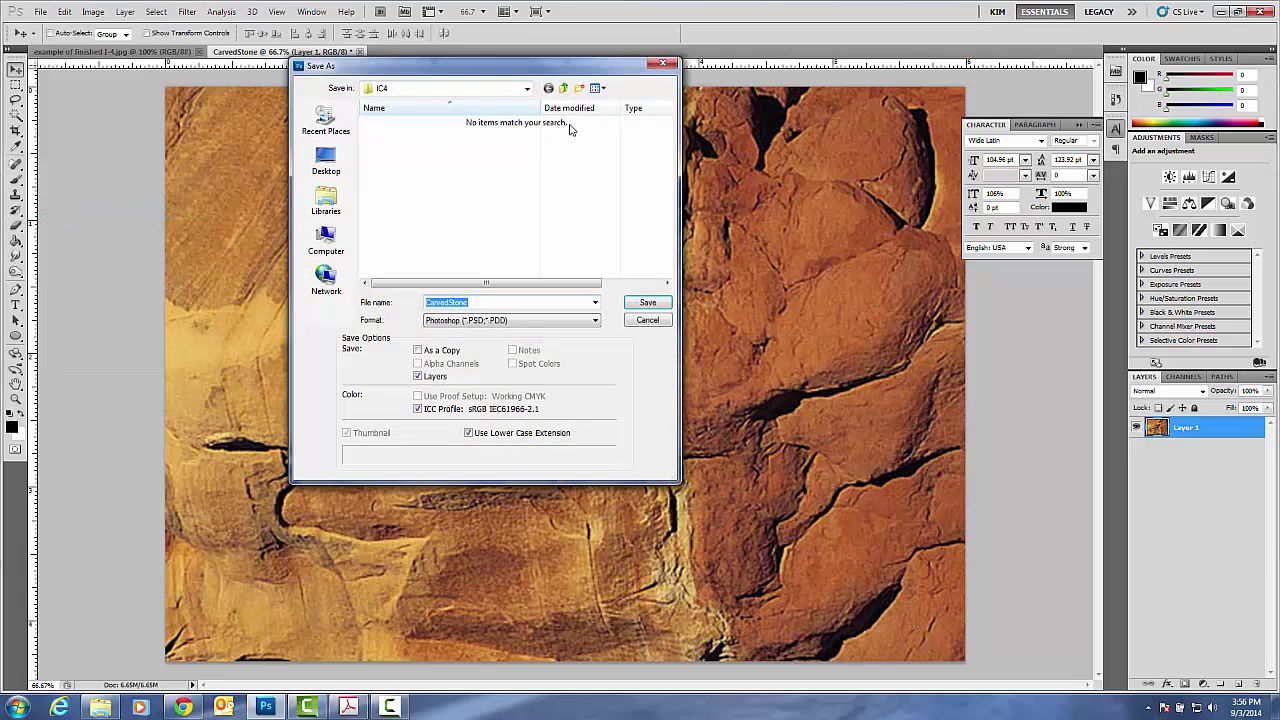
click(563, 88)
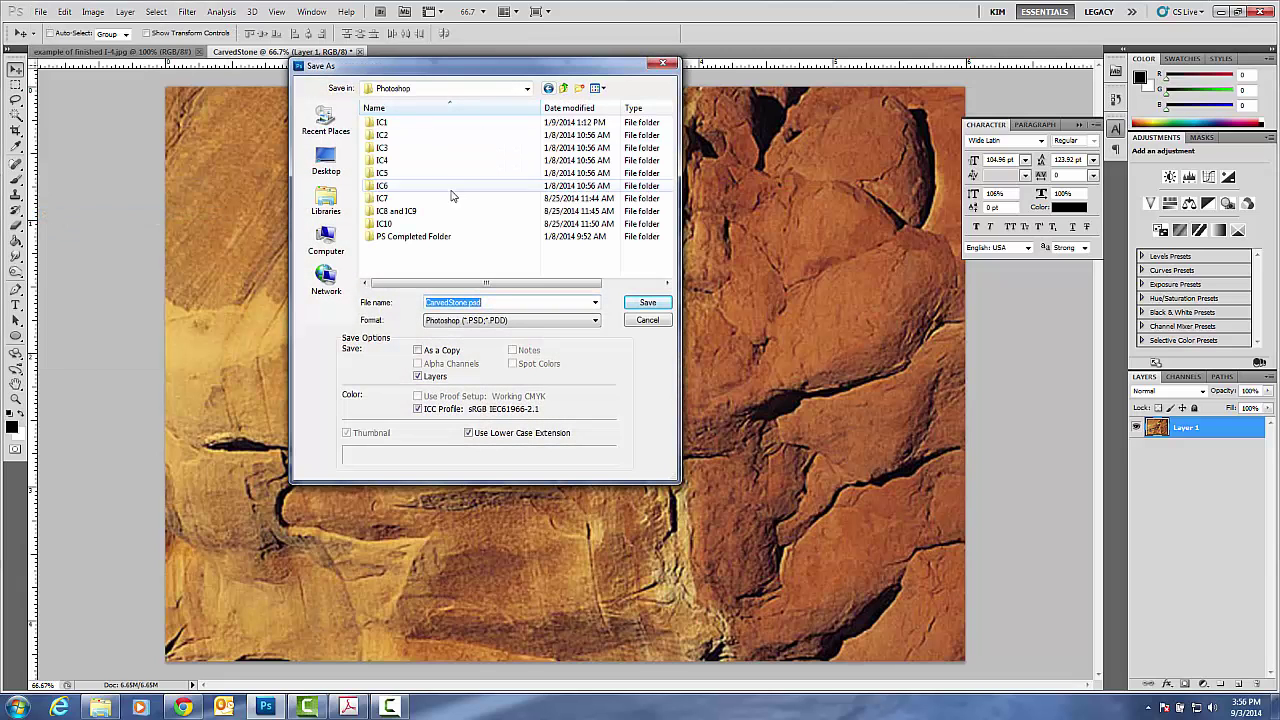
double_click(413, 237)
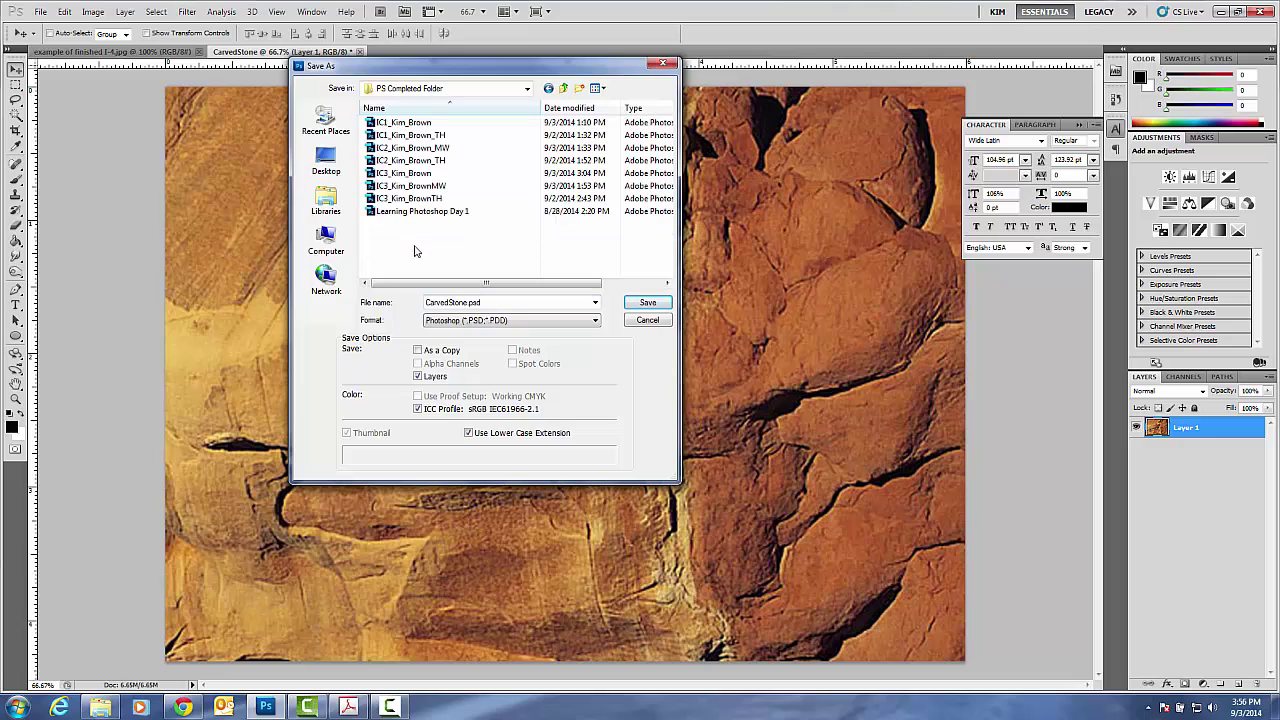
drag(490, 303, 395, 302)
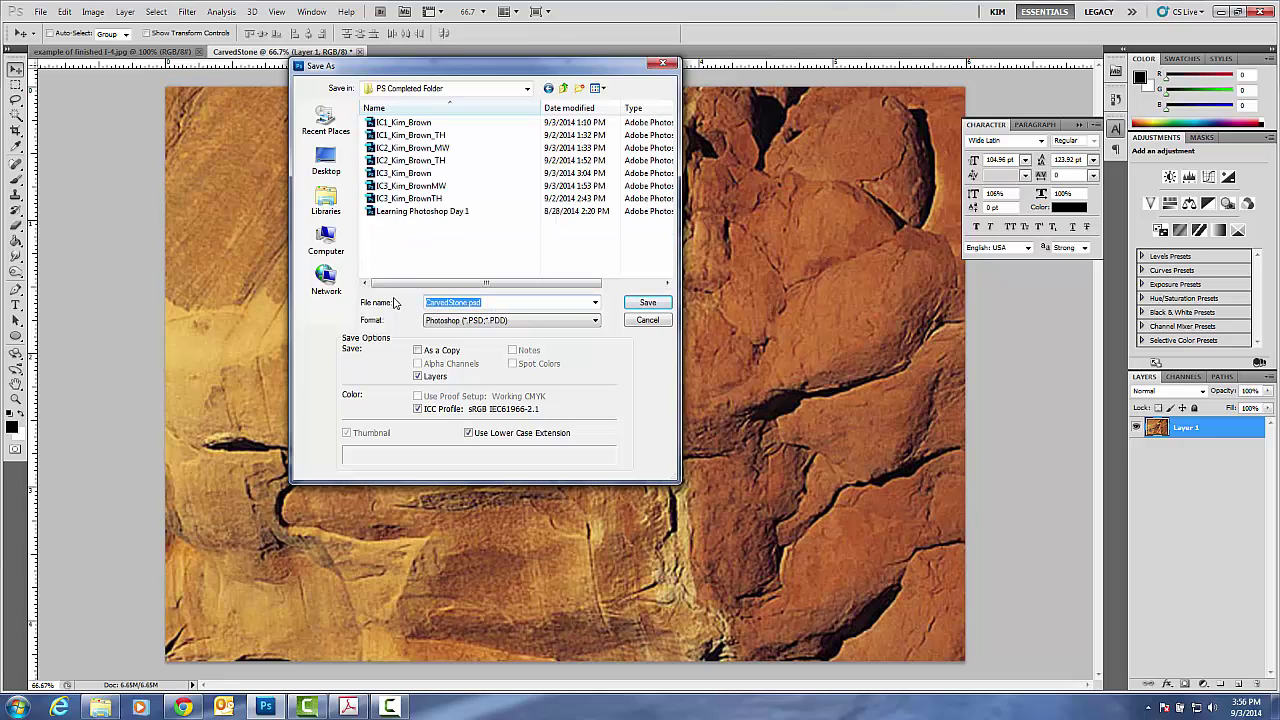
text(IC4_Kim)
key(BackSpace)
key(BackSpace)
key(BackSpace)
text(im_Brown)
click(633, 304)
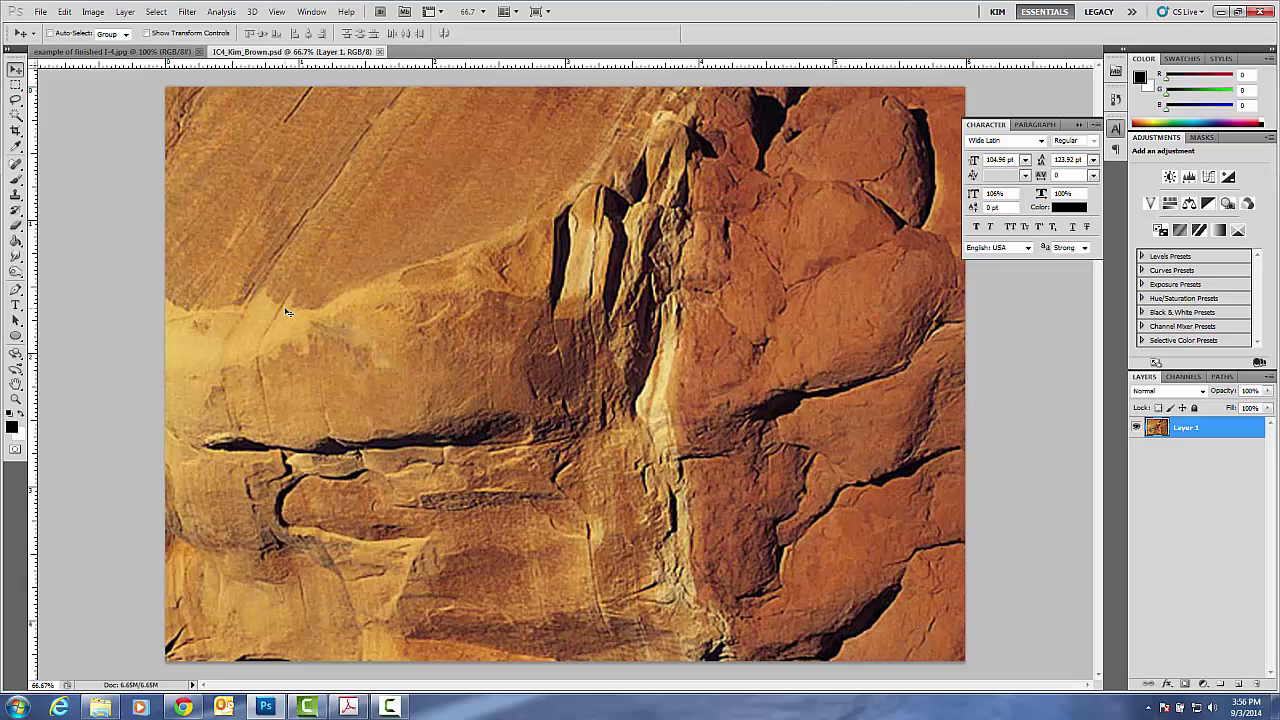
scroll(286, 312, down, 2)
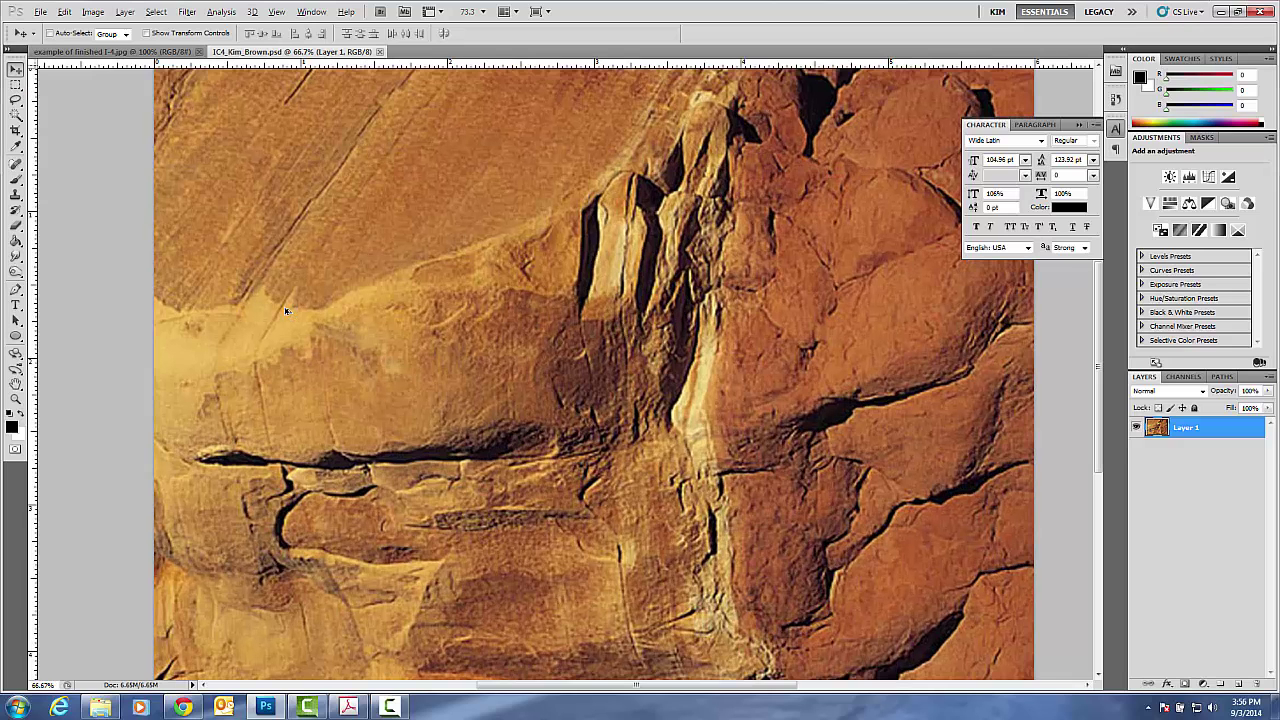
scroll(286, 312, down, 1)
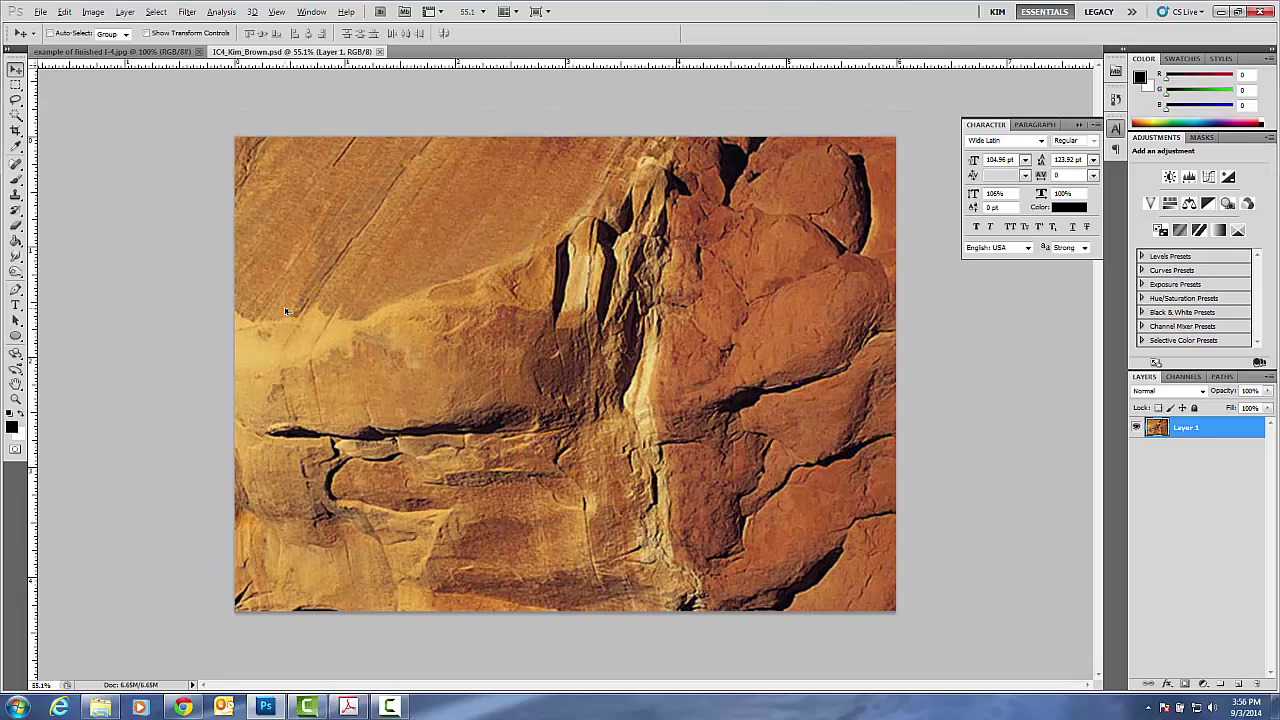
scroll(286, 312, down, 1)
scroll(286, 312, up, 3)
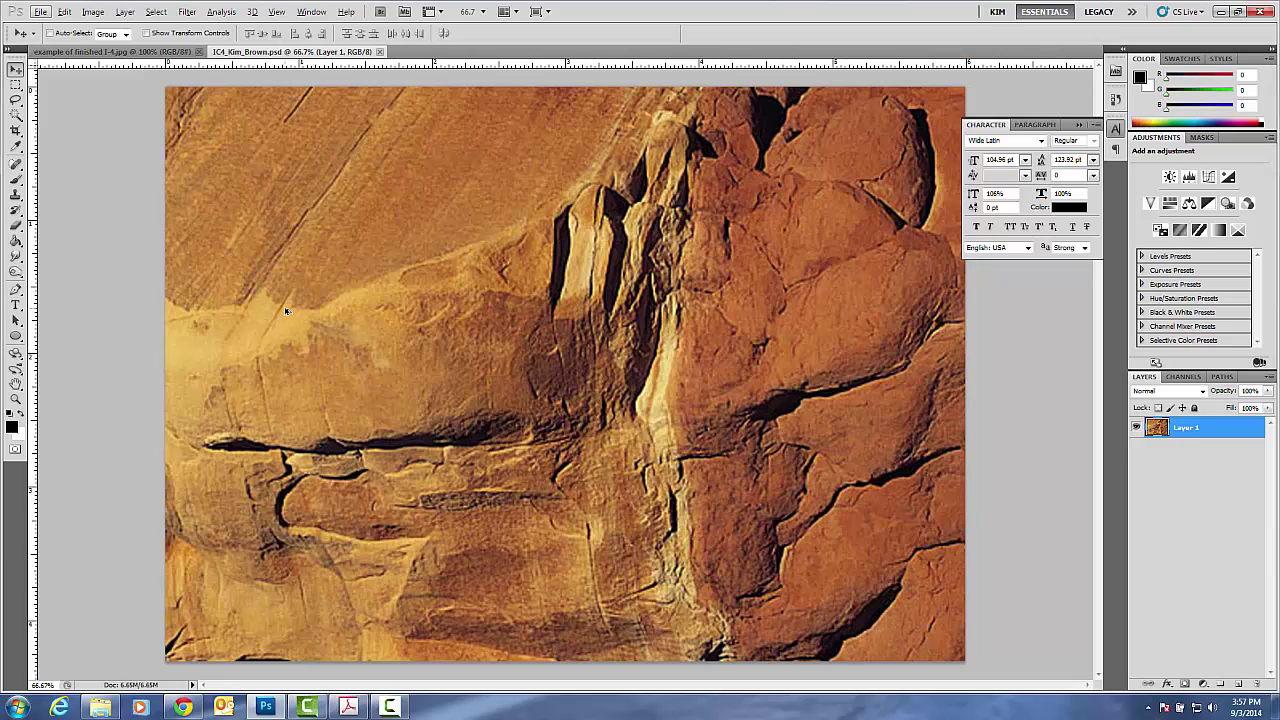
Rename Layer 1 to 'rock background'.
double_click(1186, 428)
text(rock background)
click(1206, 484)
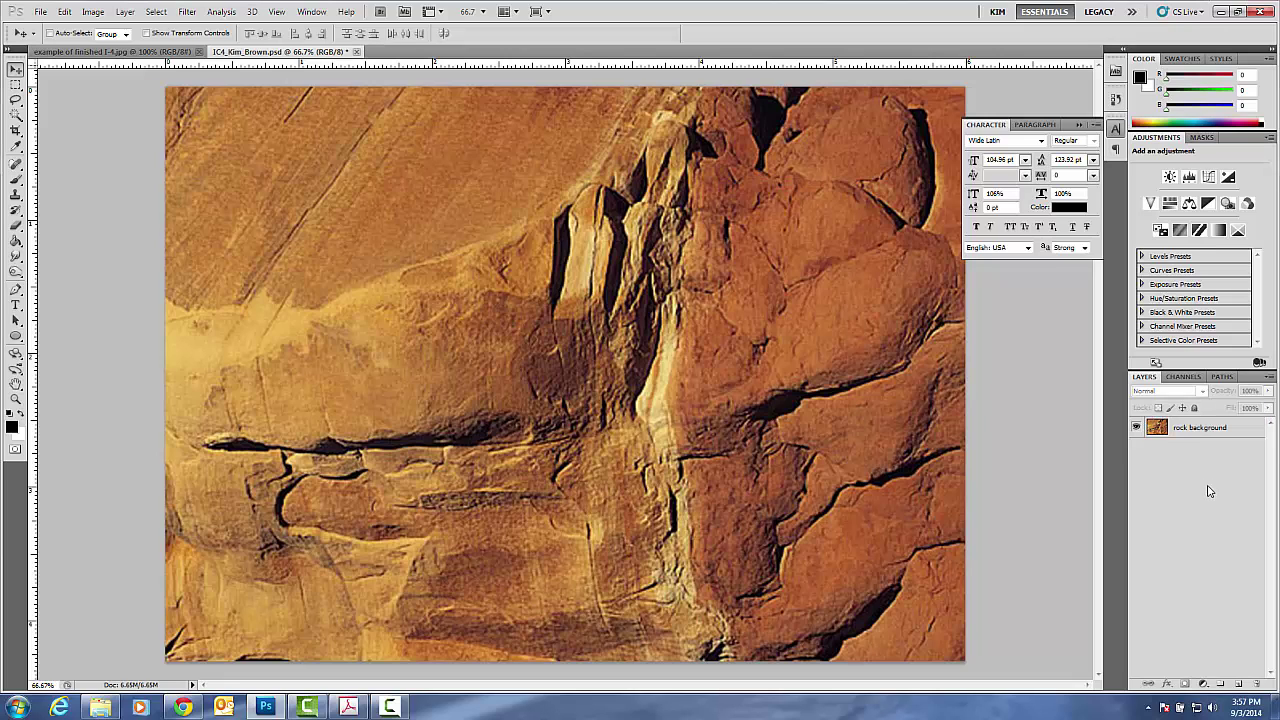
Duplicate the rock background layer as a new layer named 'rock text'.
right_click(1198, 436)
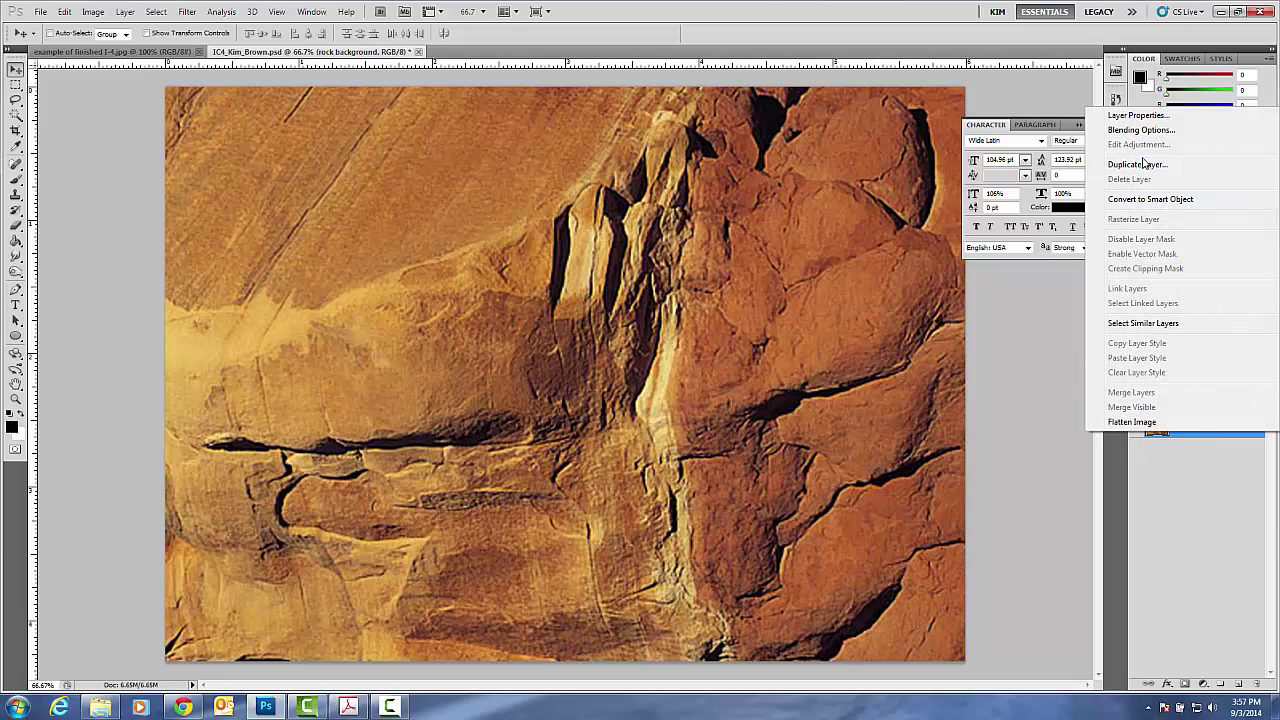
click(1138, 164)
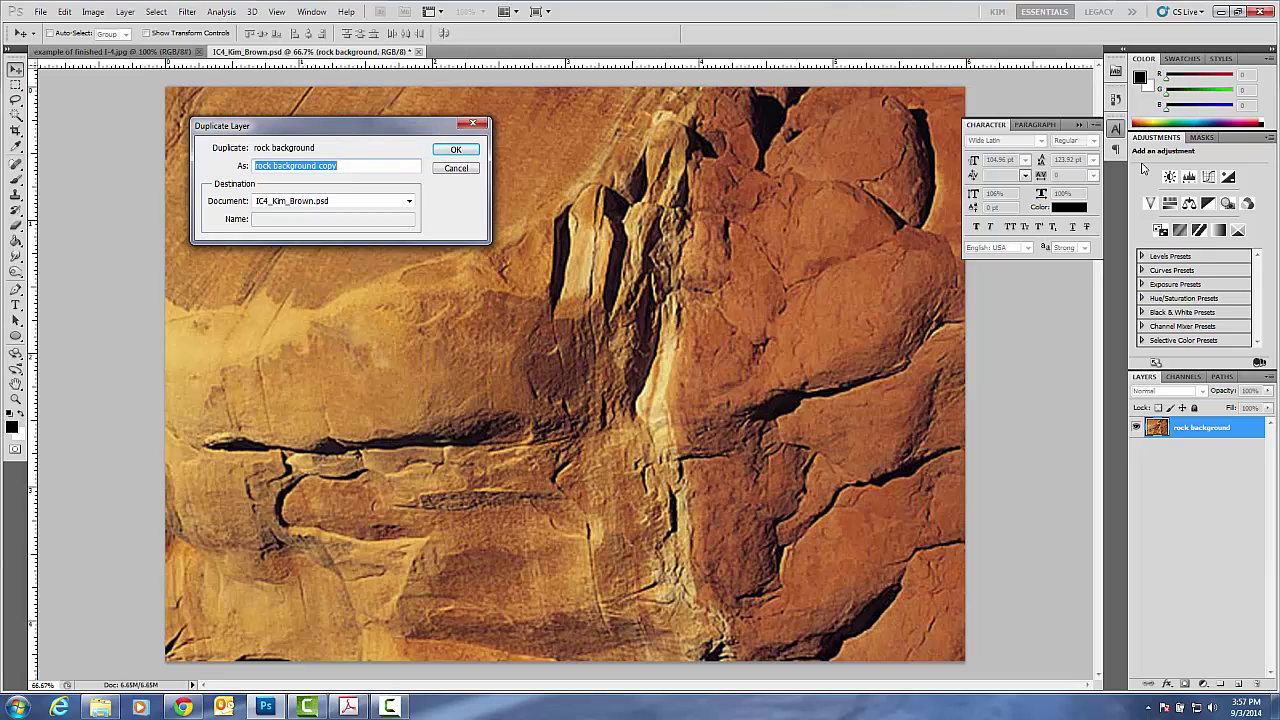
text(Rock)
key(BackSpace)
key(BackSpace)
text(ck text)
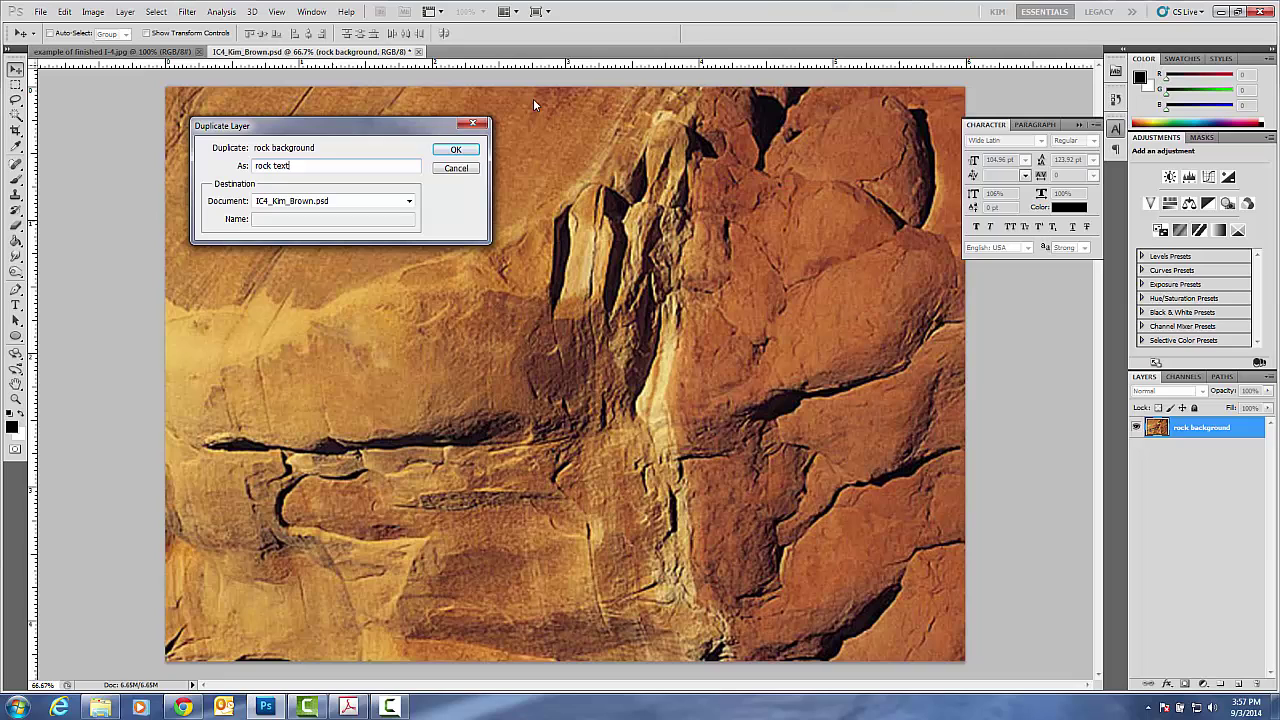
click(456, 149)
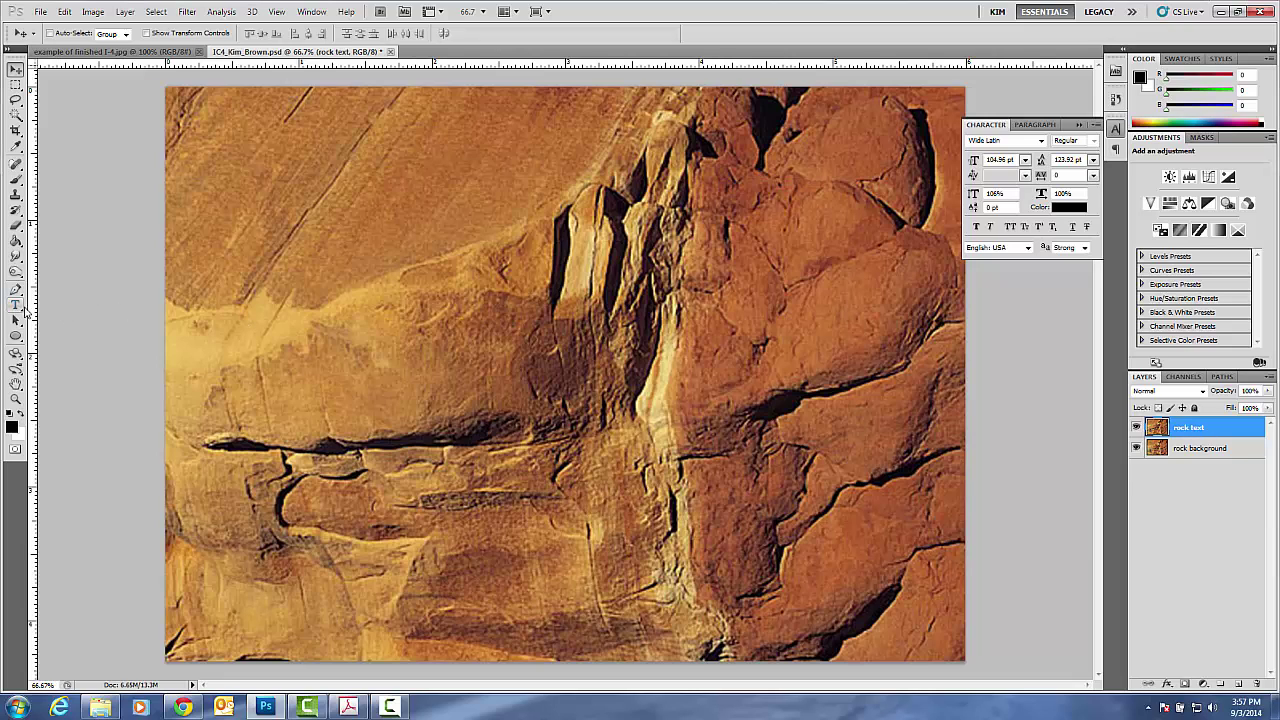
Add 'Stone' and 'Cold' on two lines in a paragraph text box spanning the rock.
click(15, 305)
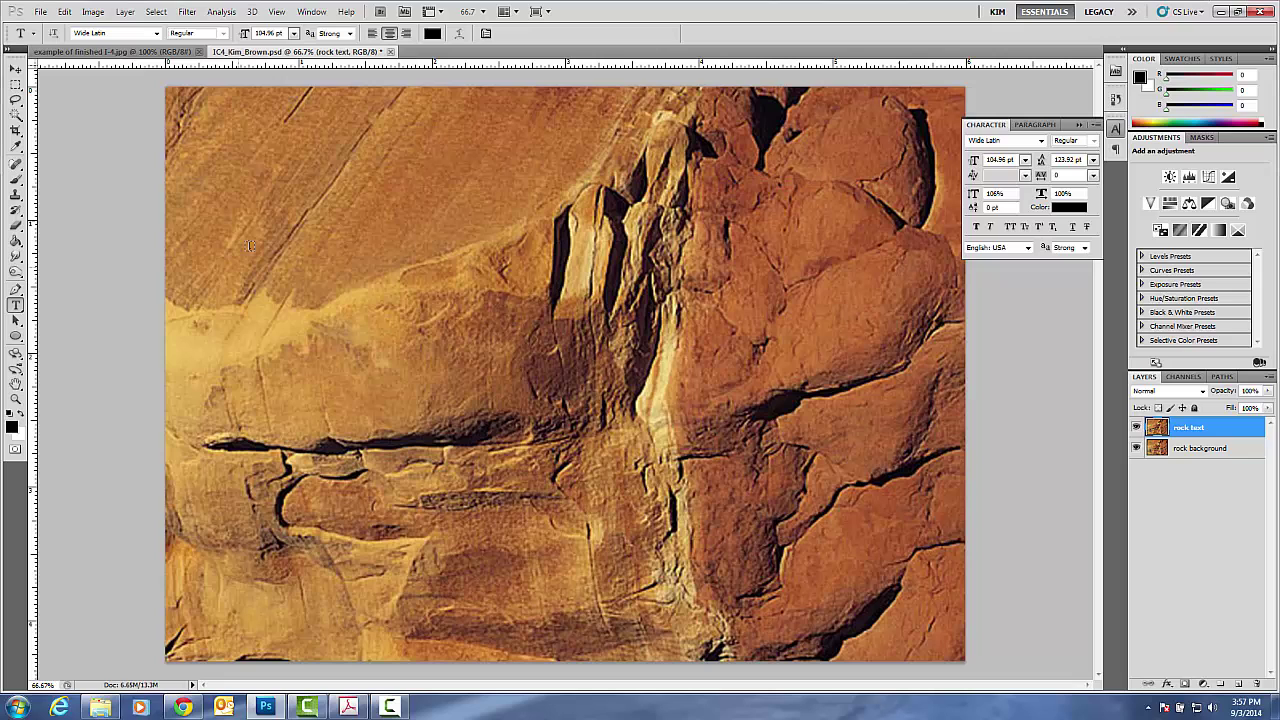
drag(208, 173, 891, 558)
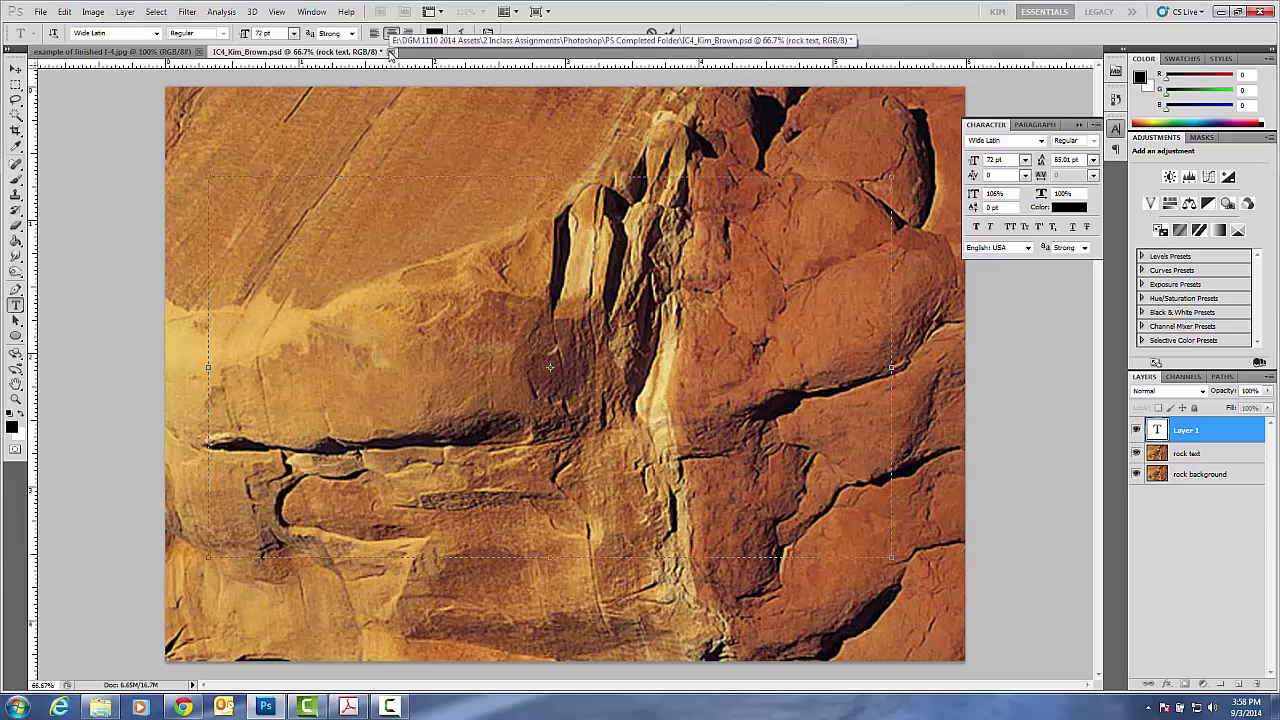
text(Stone)
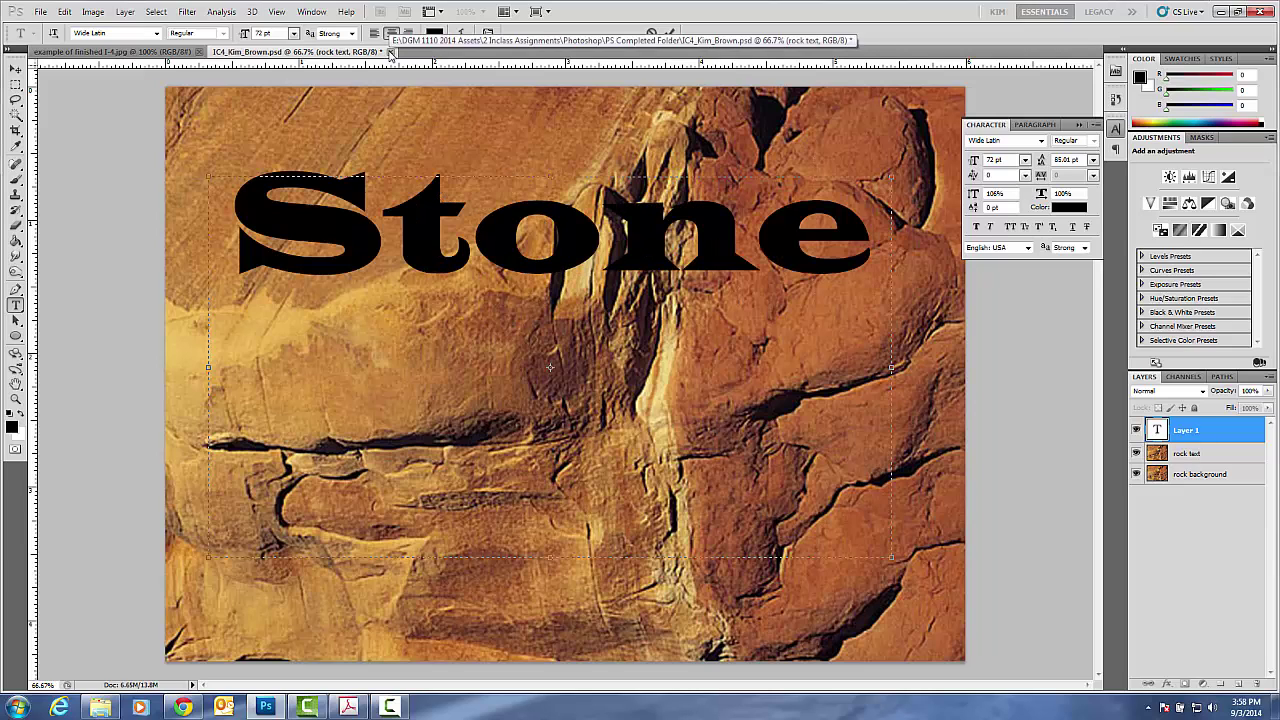
key(Return)
text(Cold)
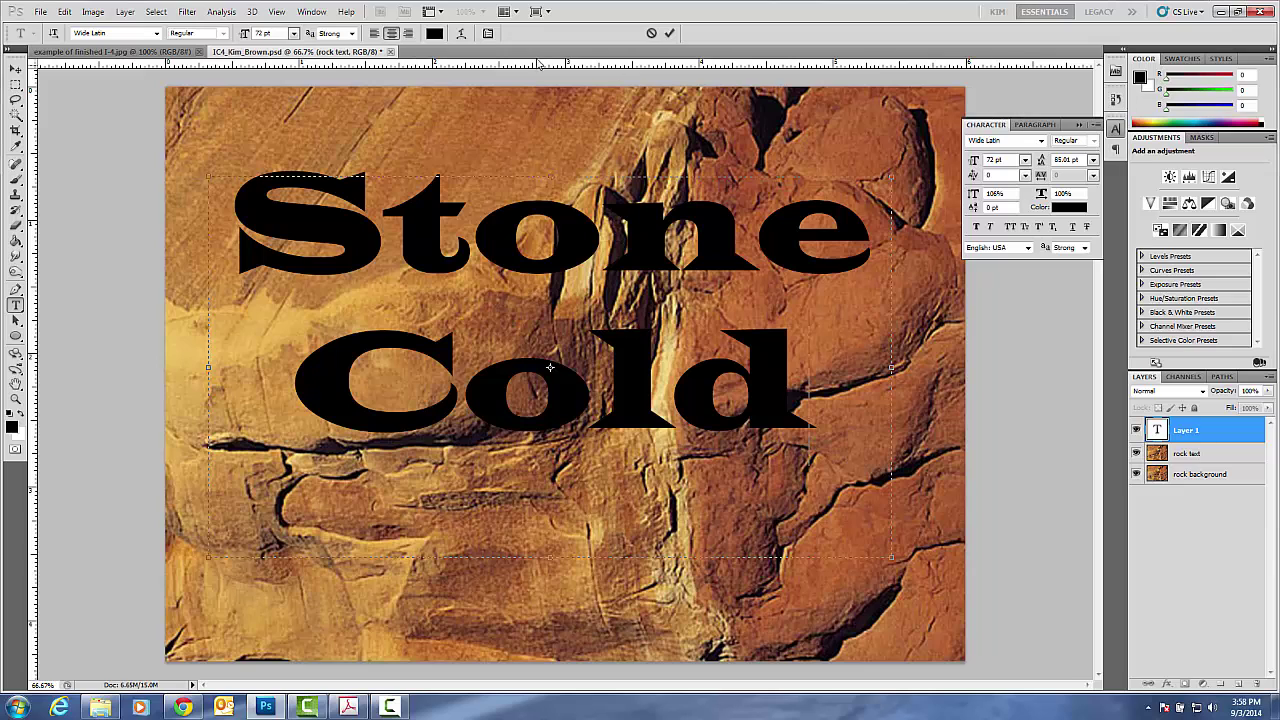
Raise the Stone Cold leading to about 88 pt, widen its text box, and increase vertical scale to about 125%.
click(311, 11)
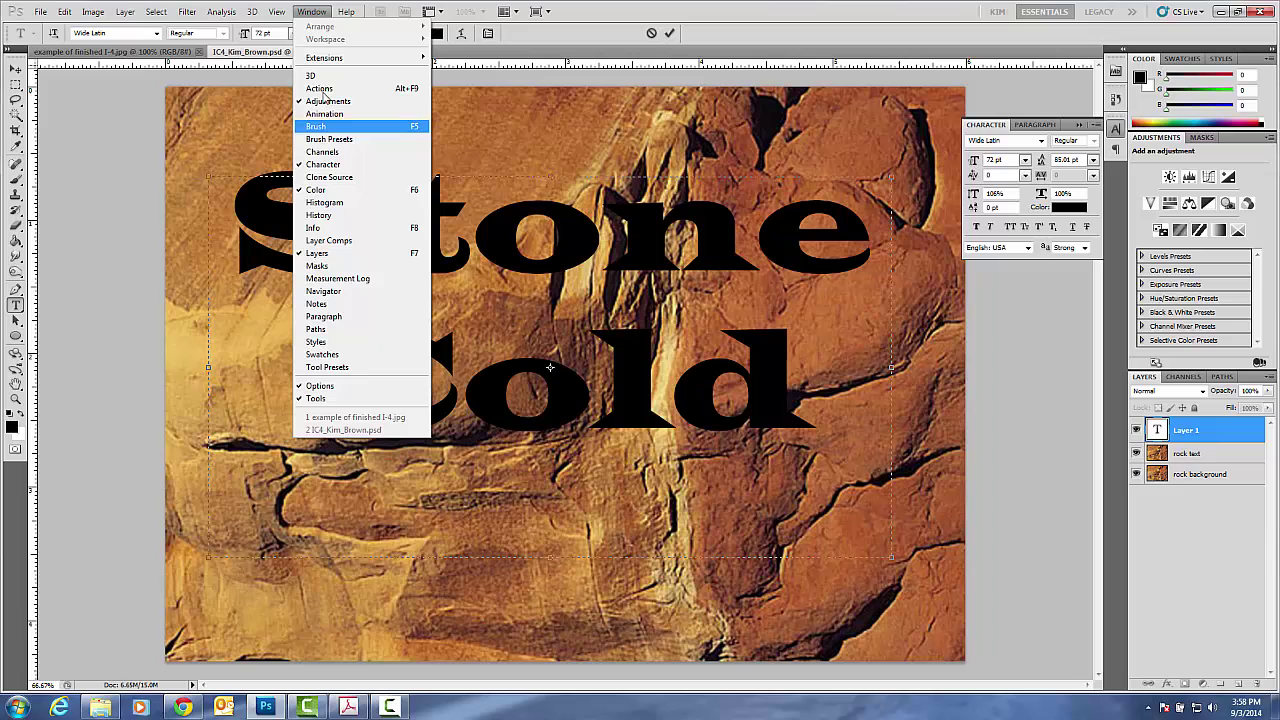
click(318, 11)
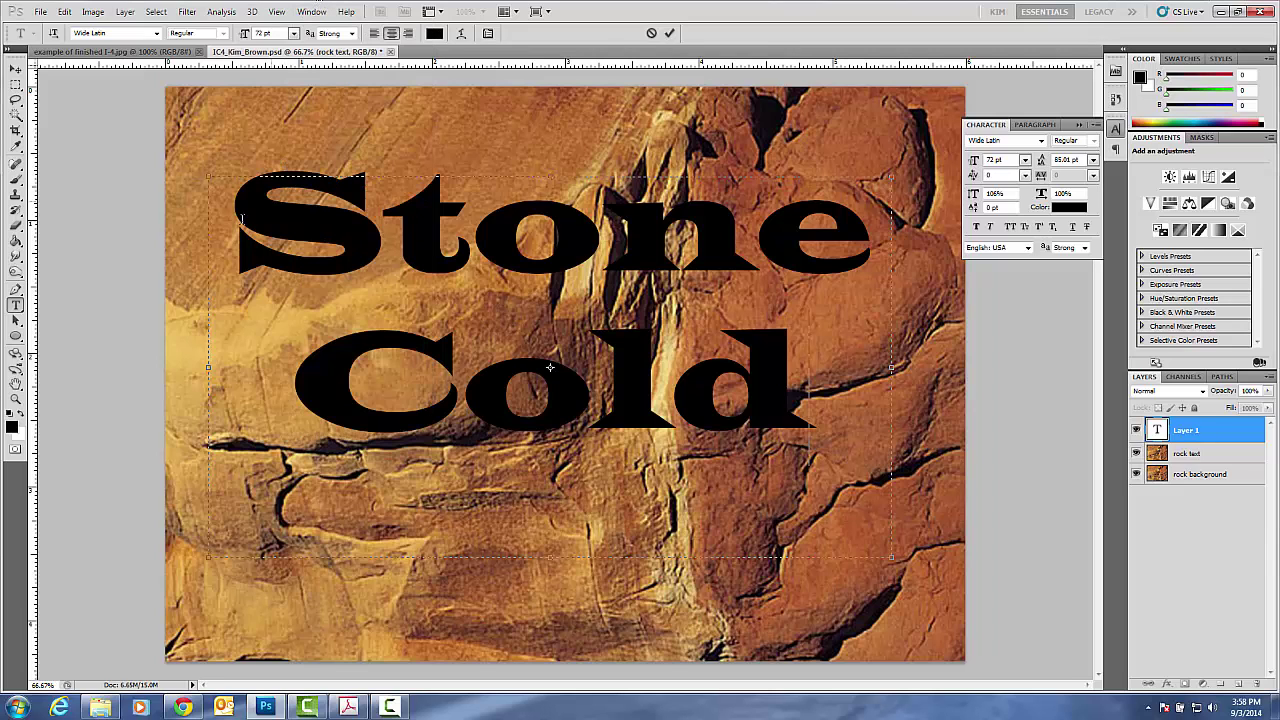
drag(230, 206, 892, 404)
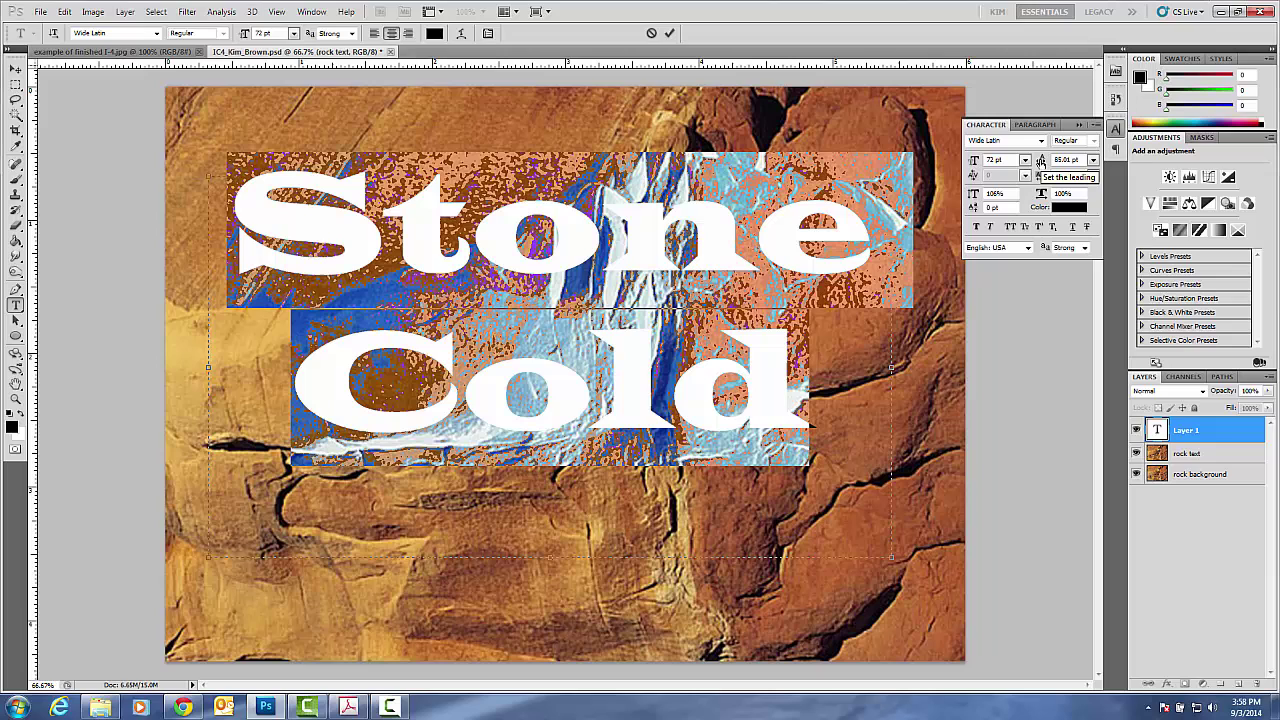
drag(1040, 161, 1046, 161)
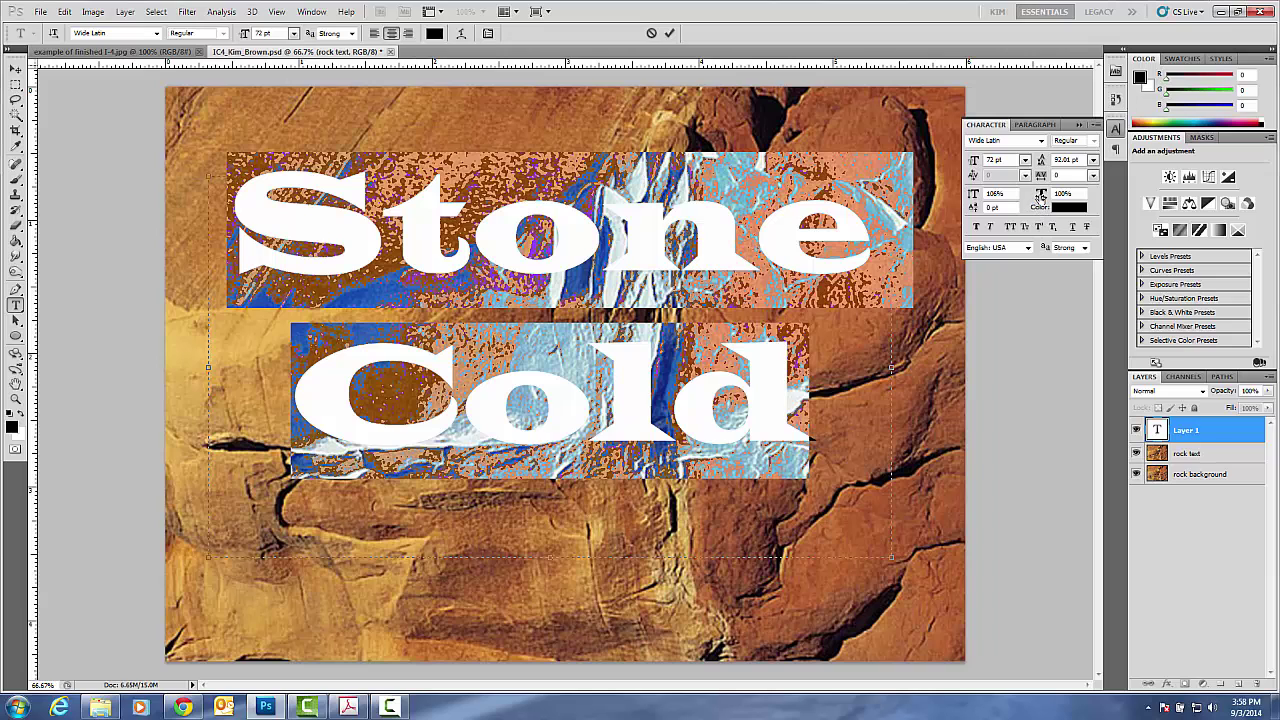
drag(1040, 196, 1040, 195)
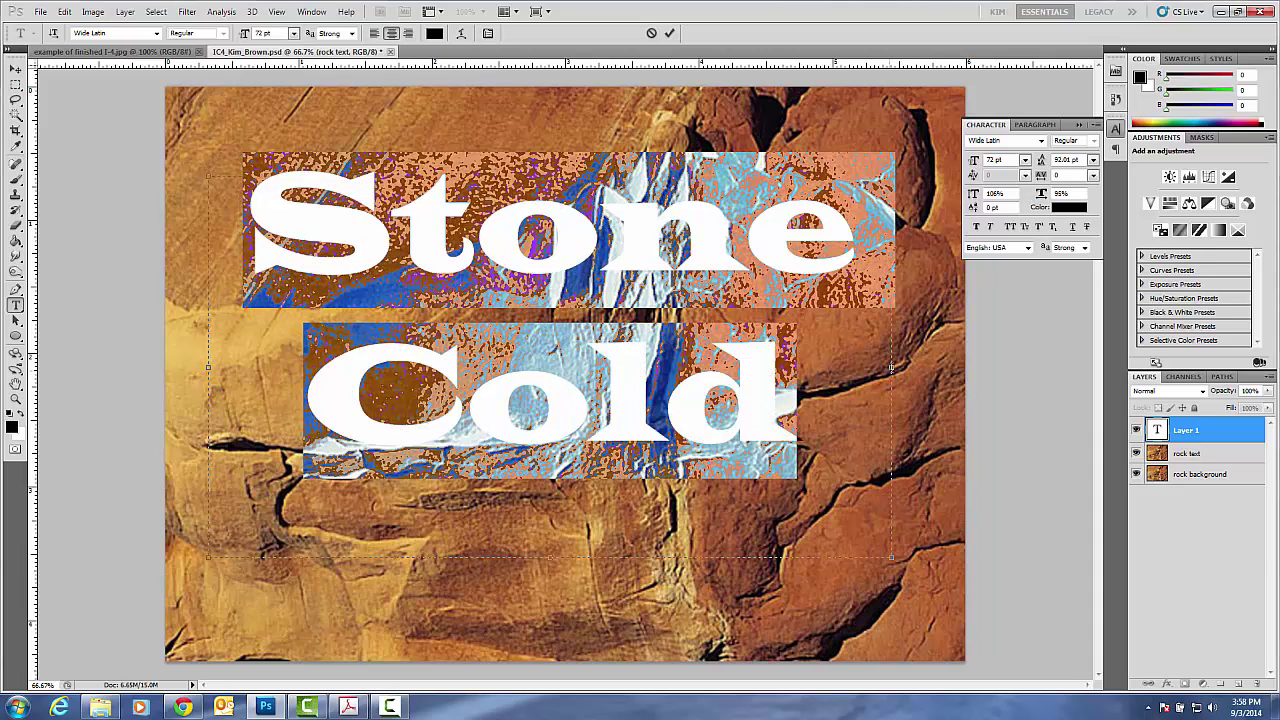
drag(891, 367, 916, 367)
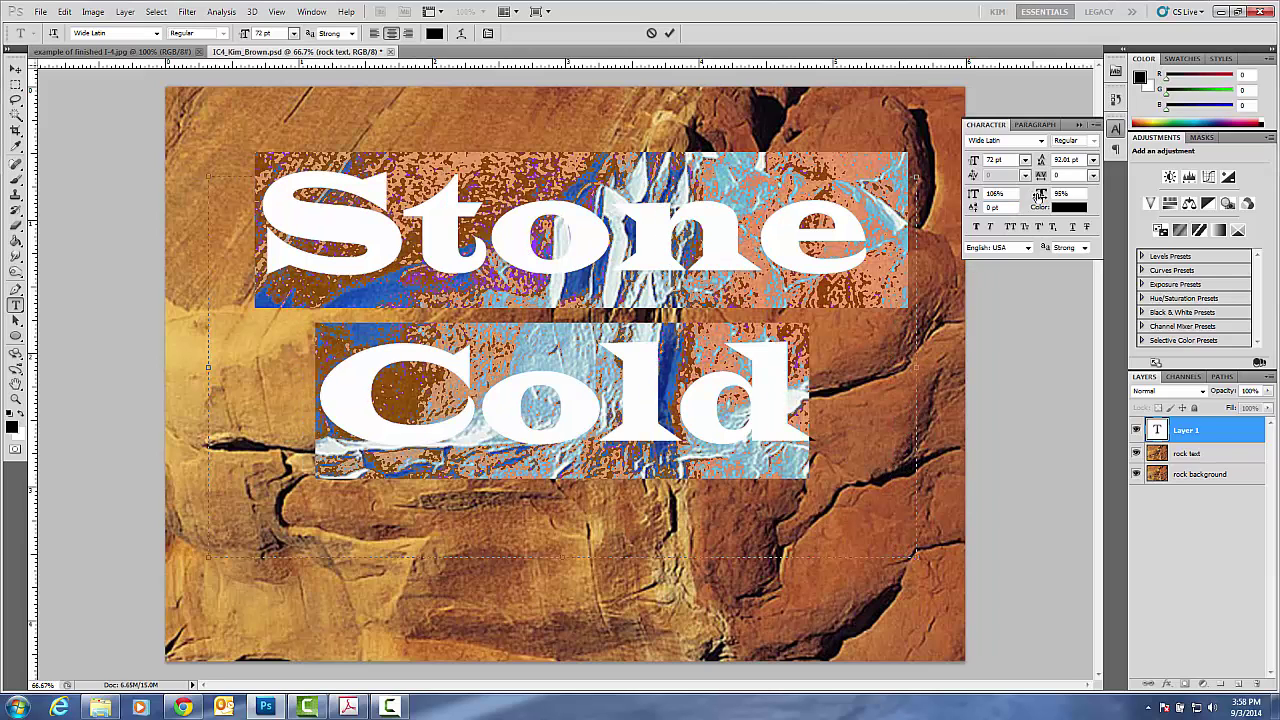
drag(1039, 195, 1041, 196)
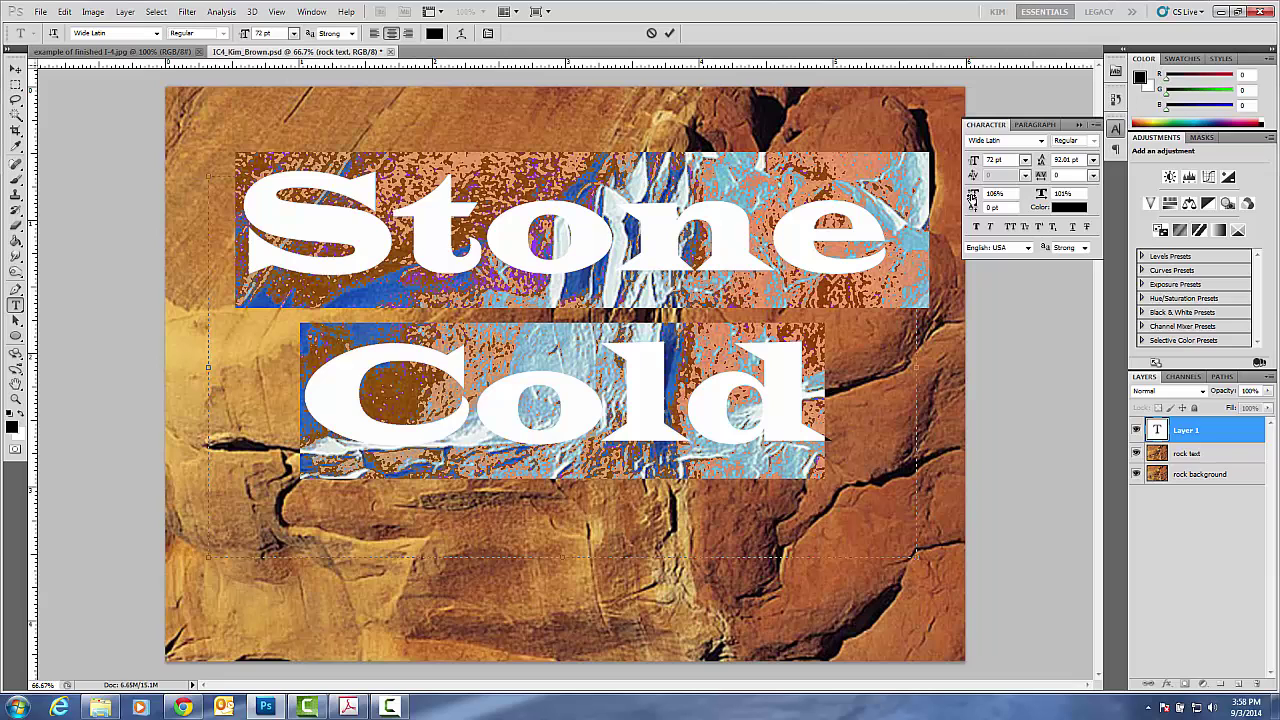
drag(971, 197, 985, 197)
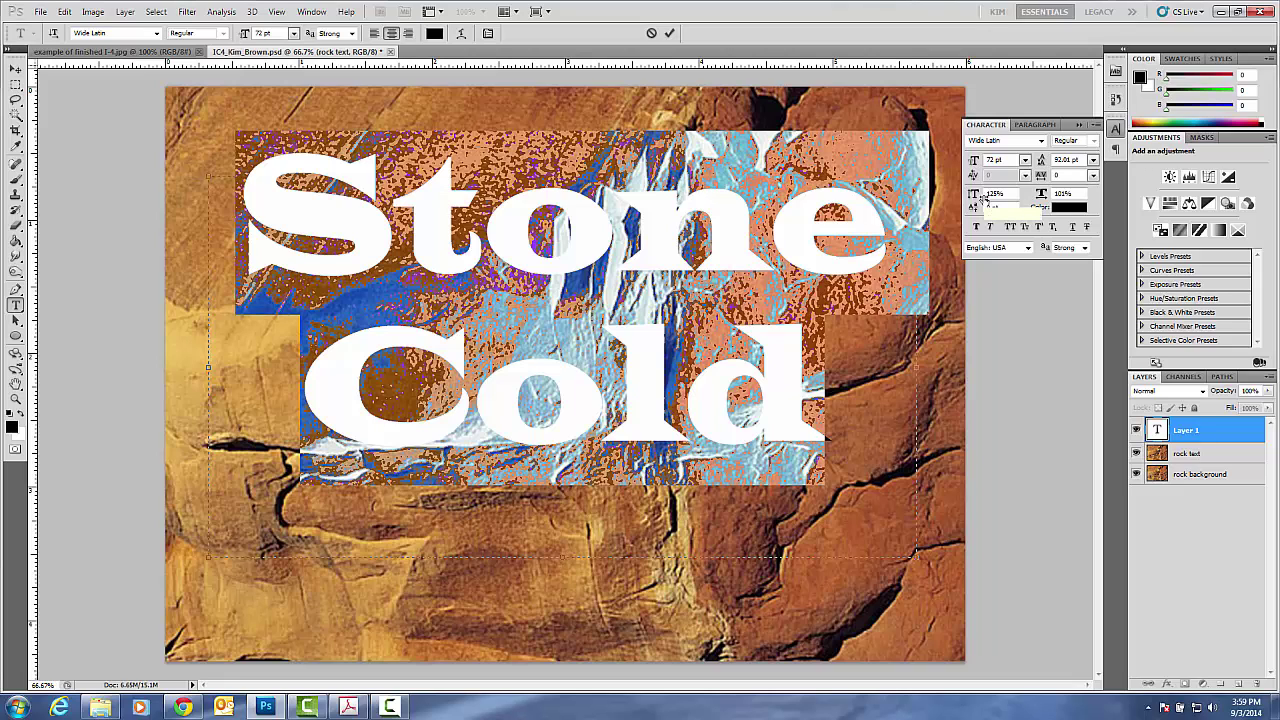
Drag the Stone Cold text lower, hide its layer, and select the rock text layer.
click(15, 69)
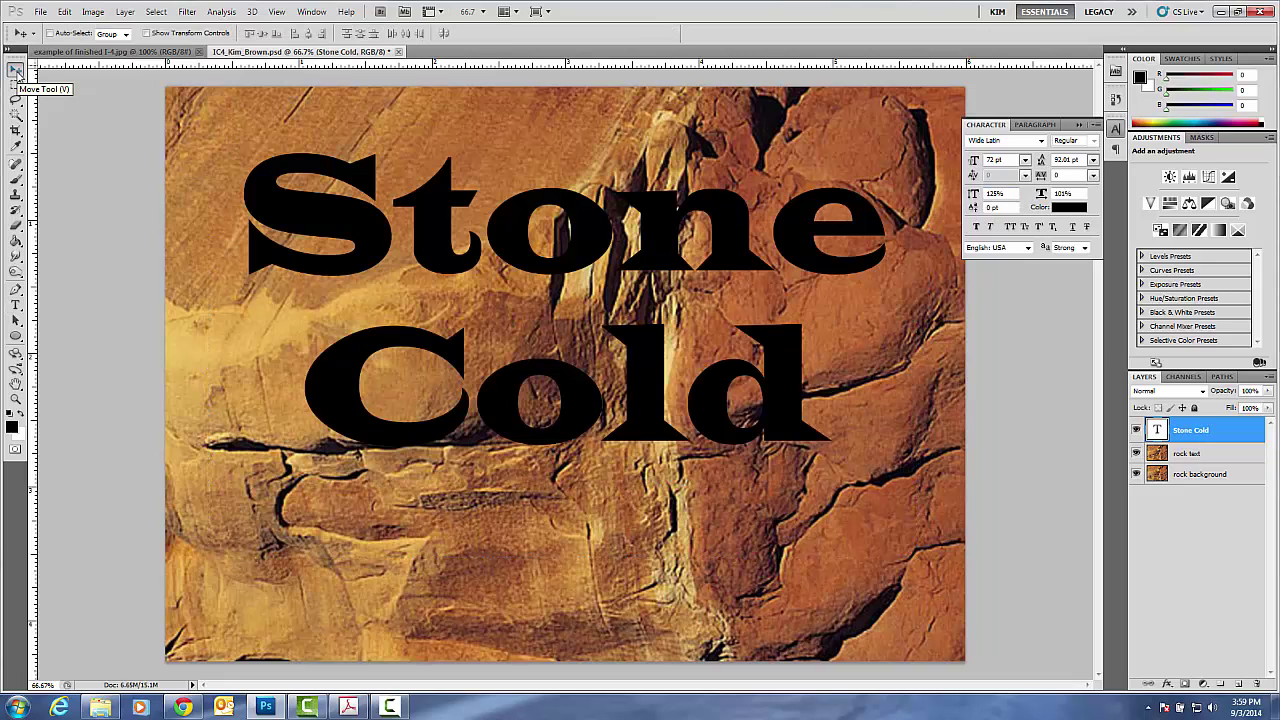
drag(444, 240, 435, 328)
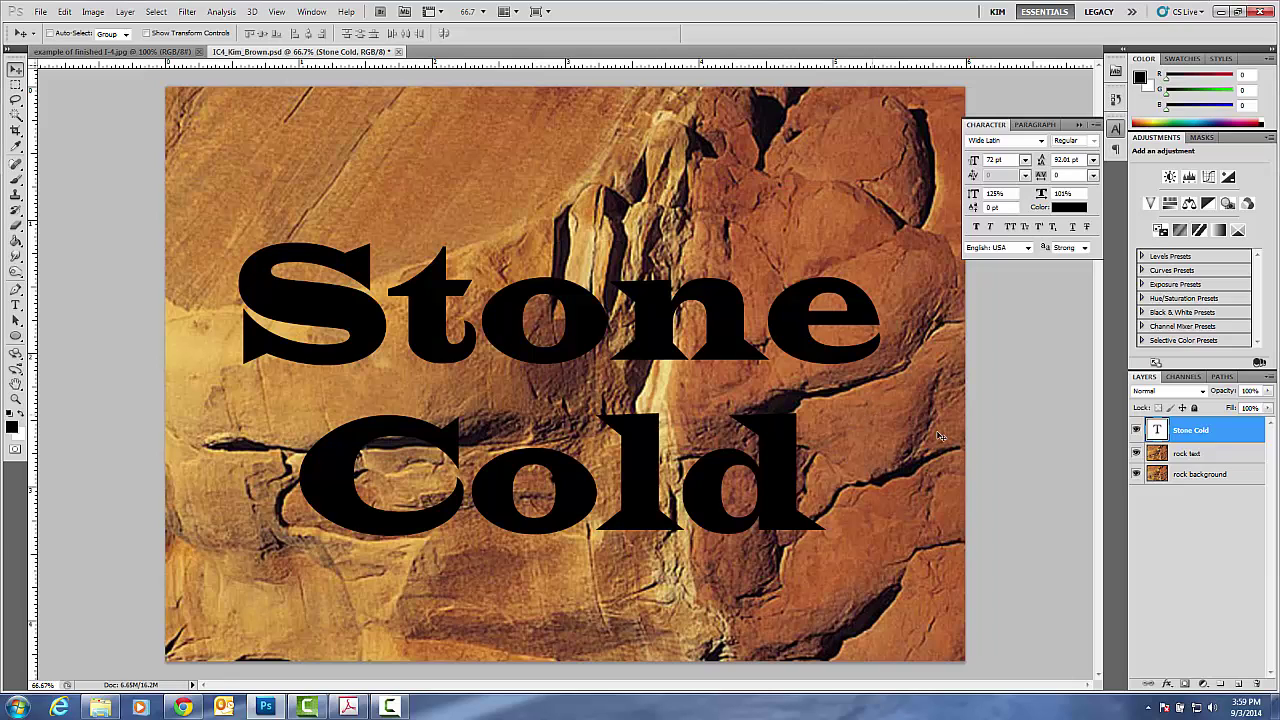
click(1137, 431)
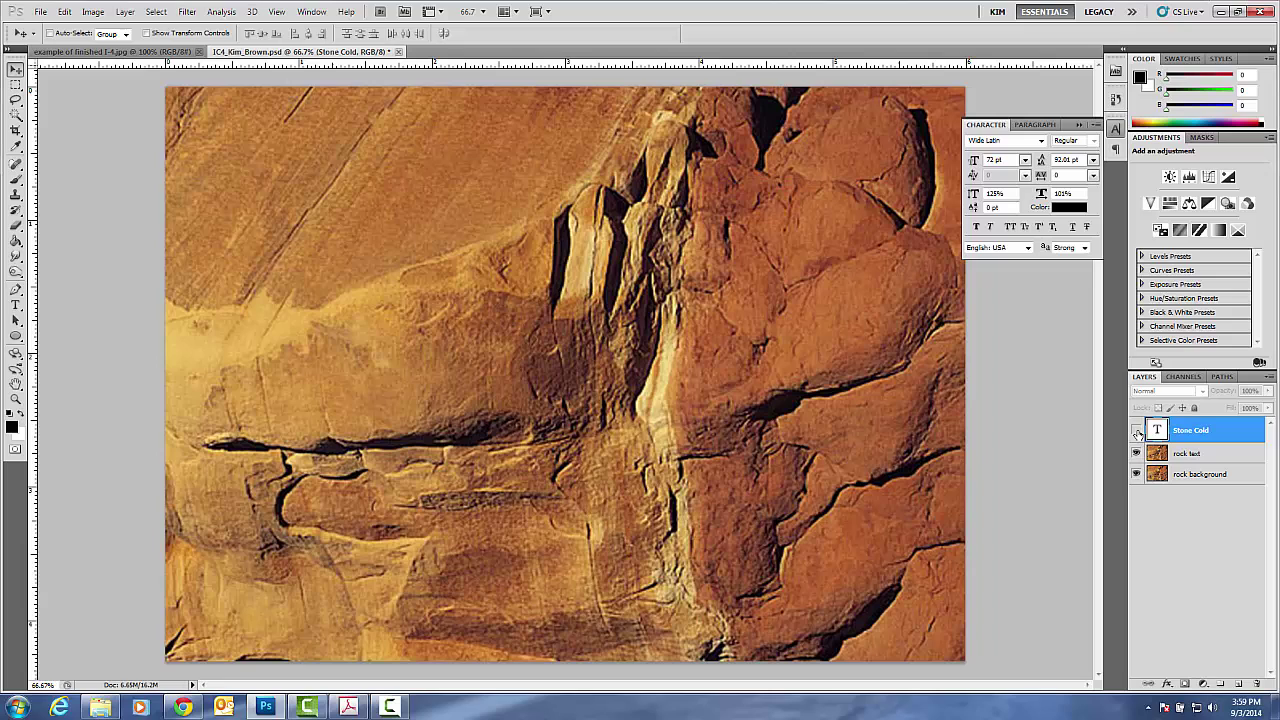
click(1189, 459)
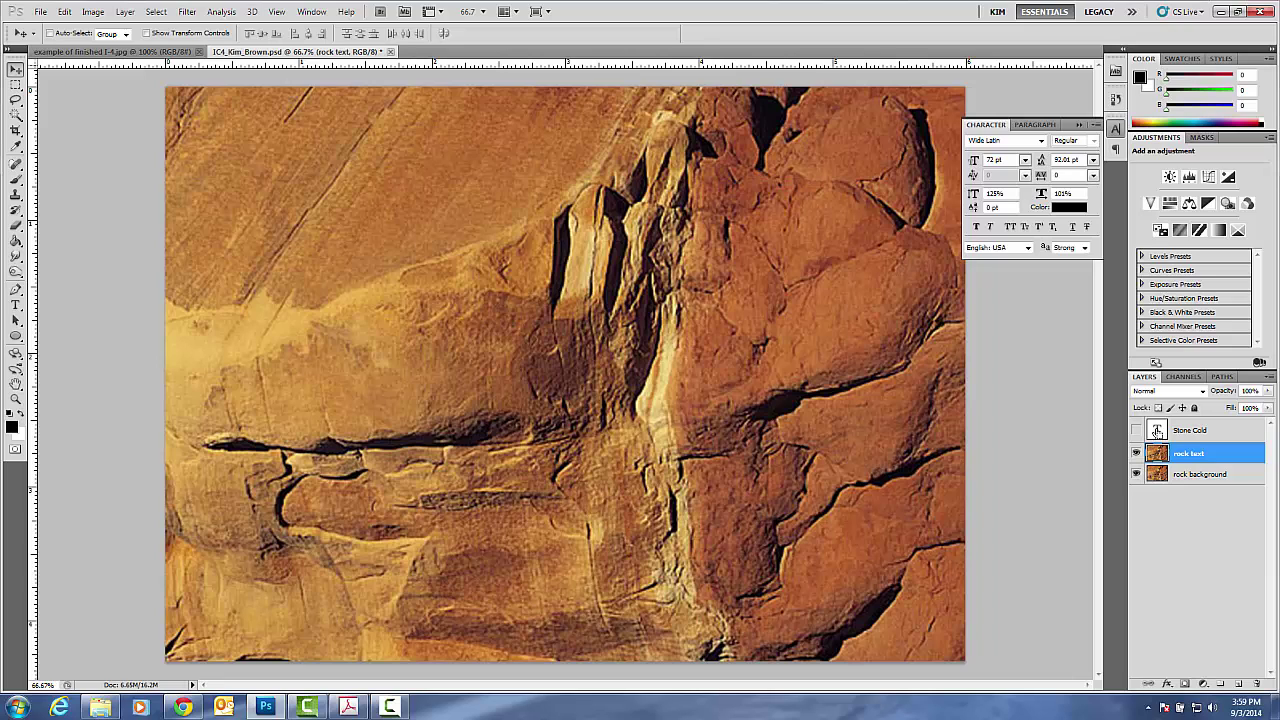
Delete all rock text pixels outside the Stone Cold letter outline, then deselect.
ctrl+click(1157, 430)
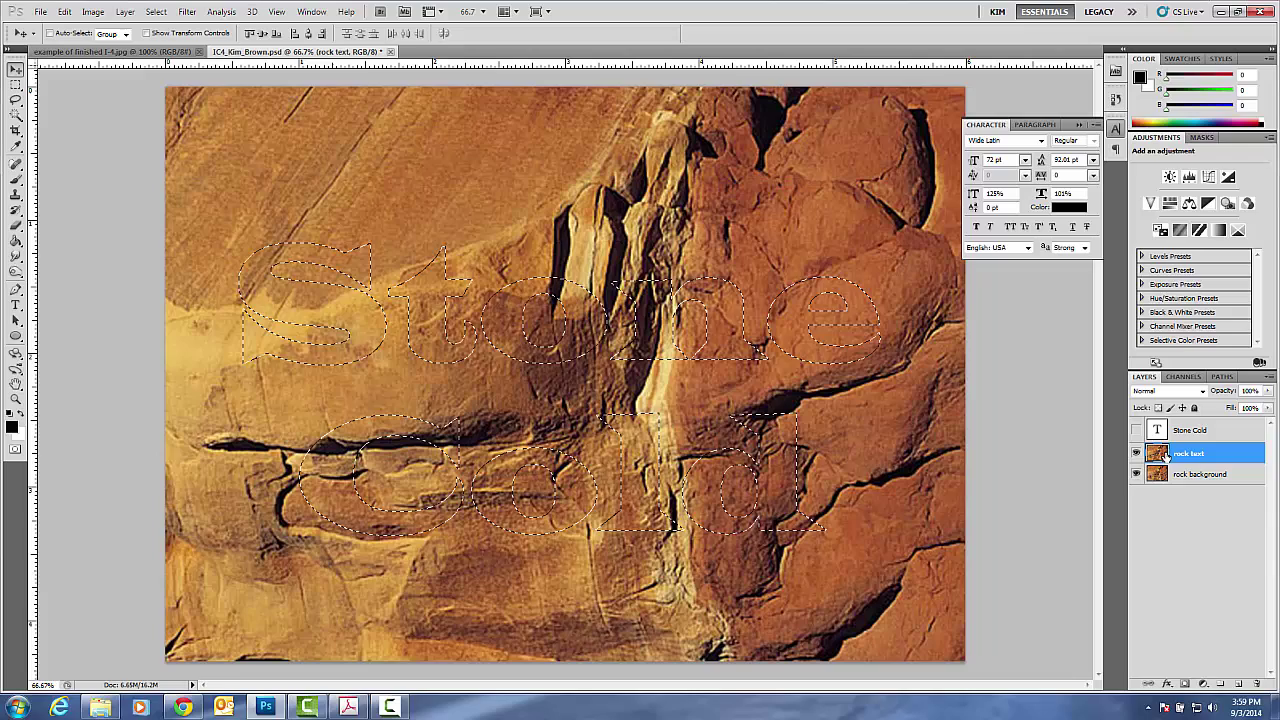
click(154, 12)
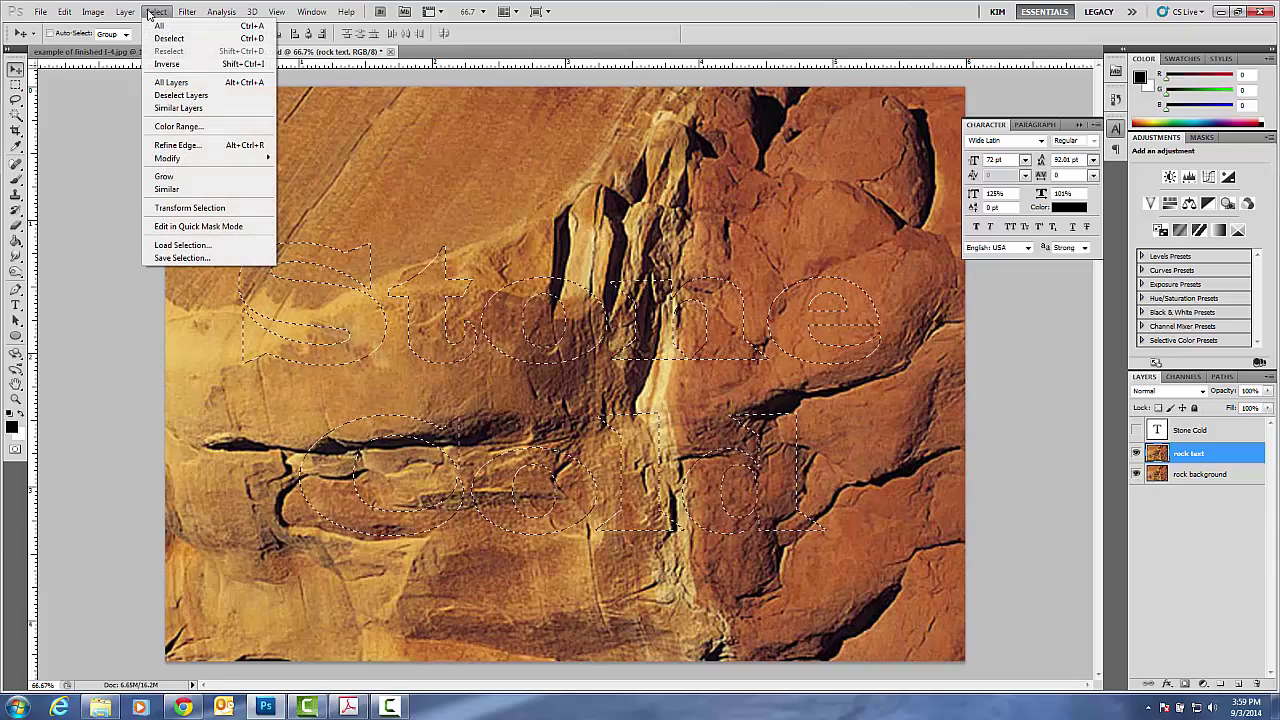
click(166, 64)
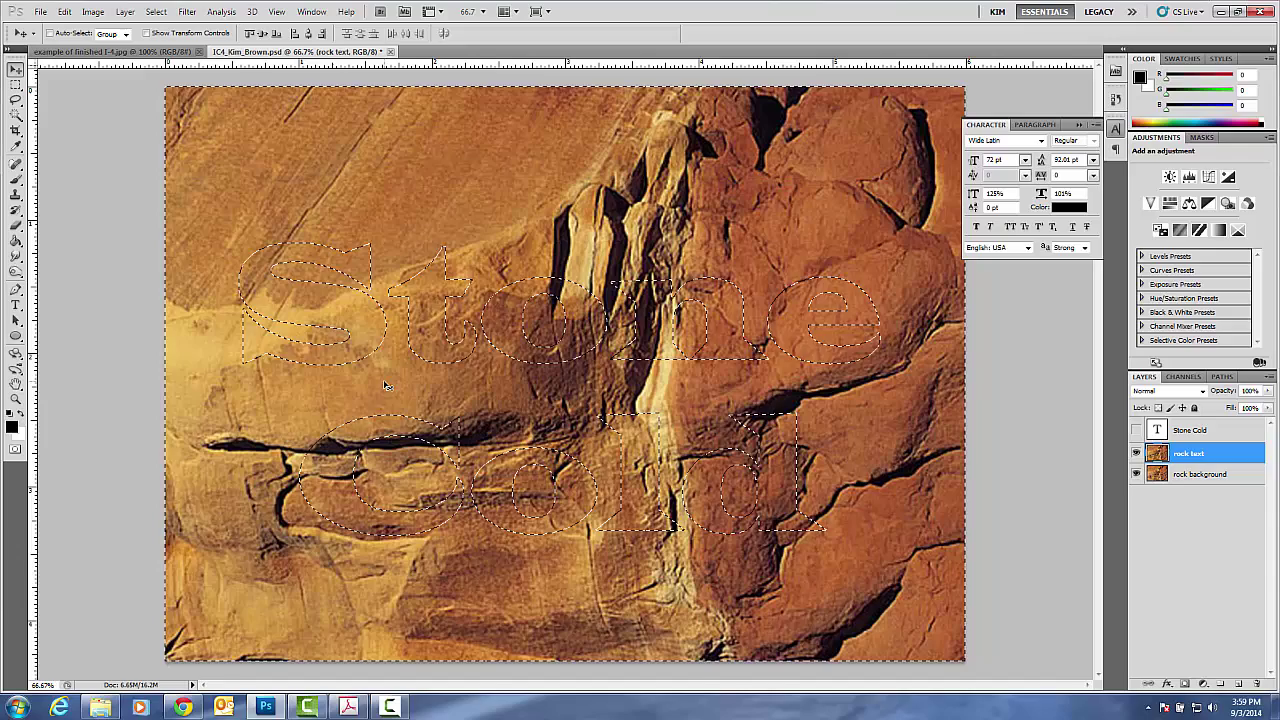
key(Delete)
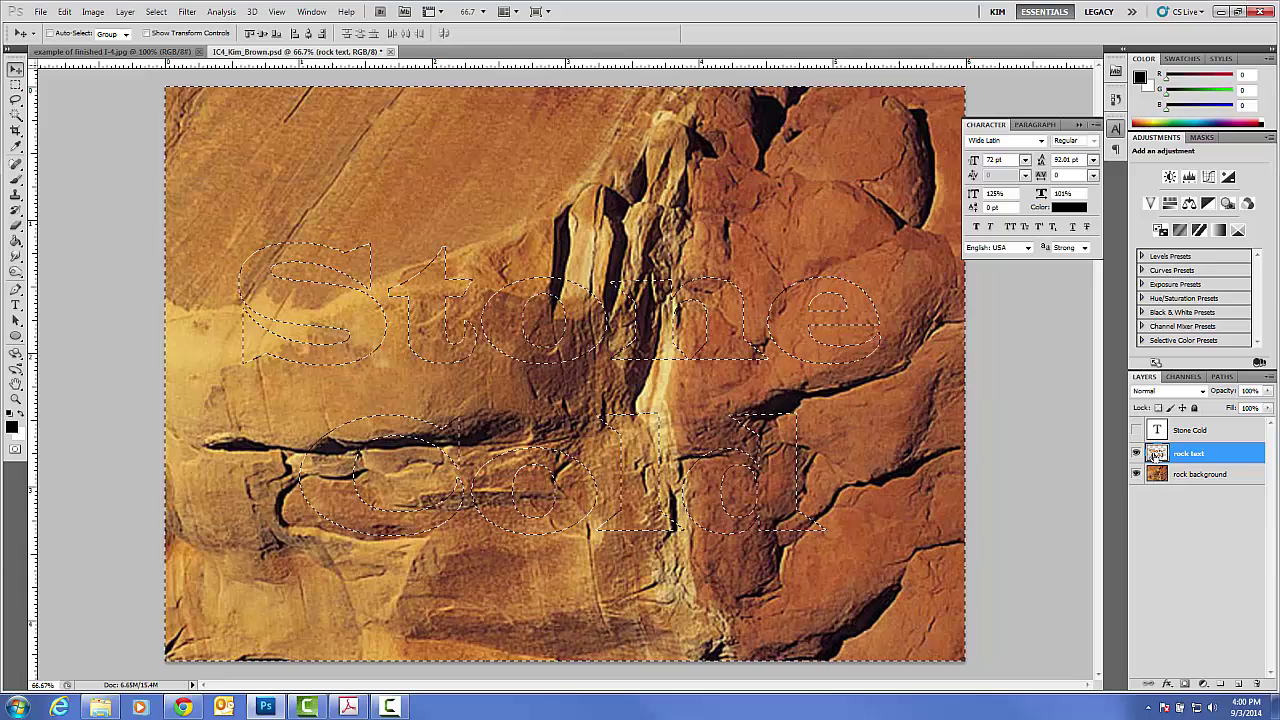
key(ctrl+d)
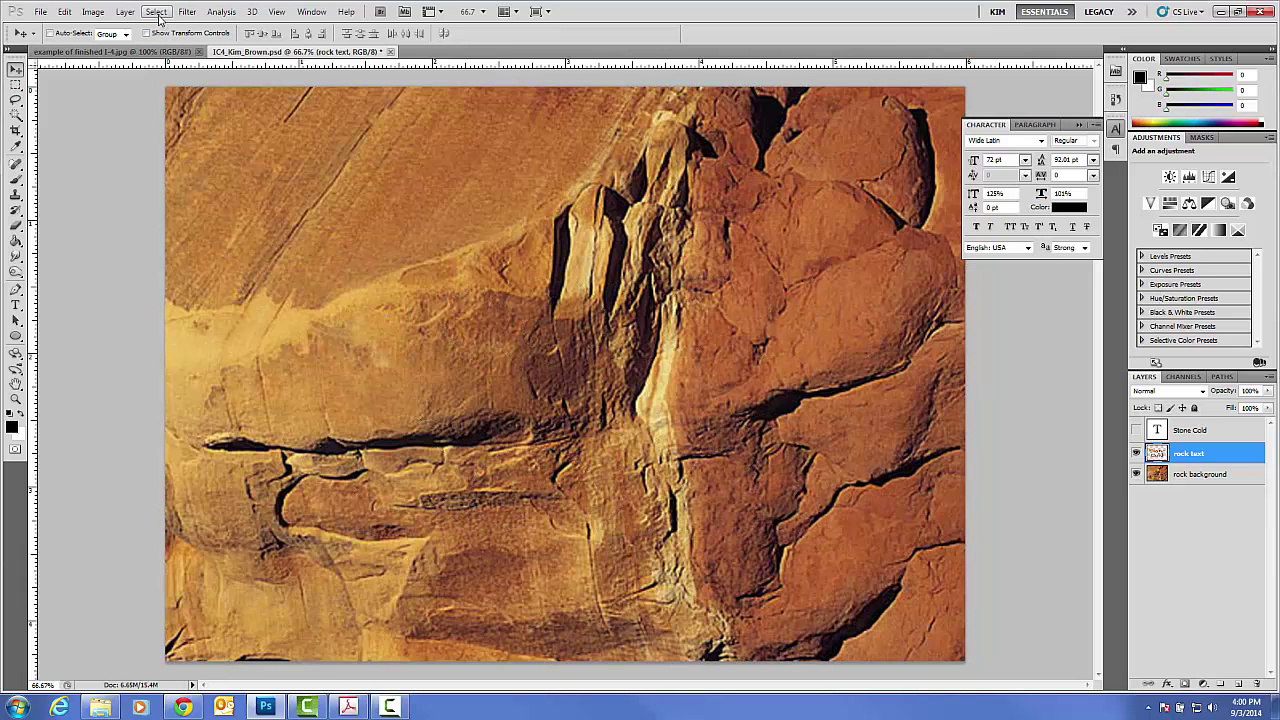
Add a Drop Shadow layer style to the rock text layer.
click(125, 12)
mouse_move(157, 83)
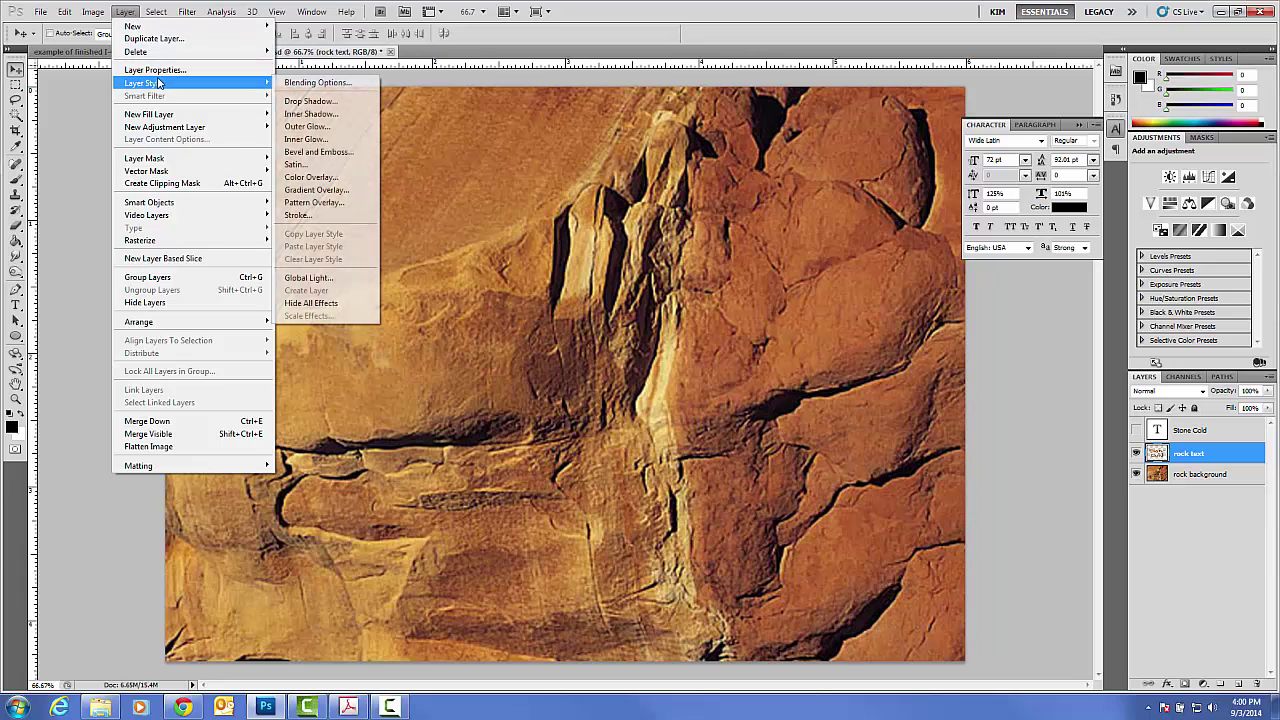
click(310, 101)
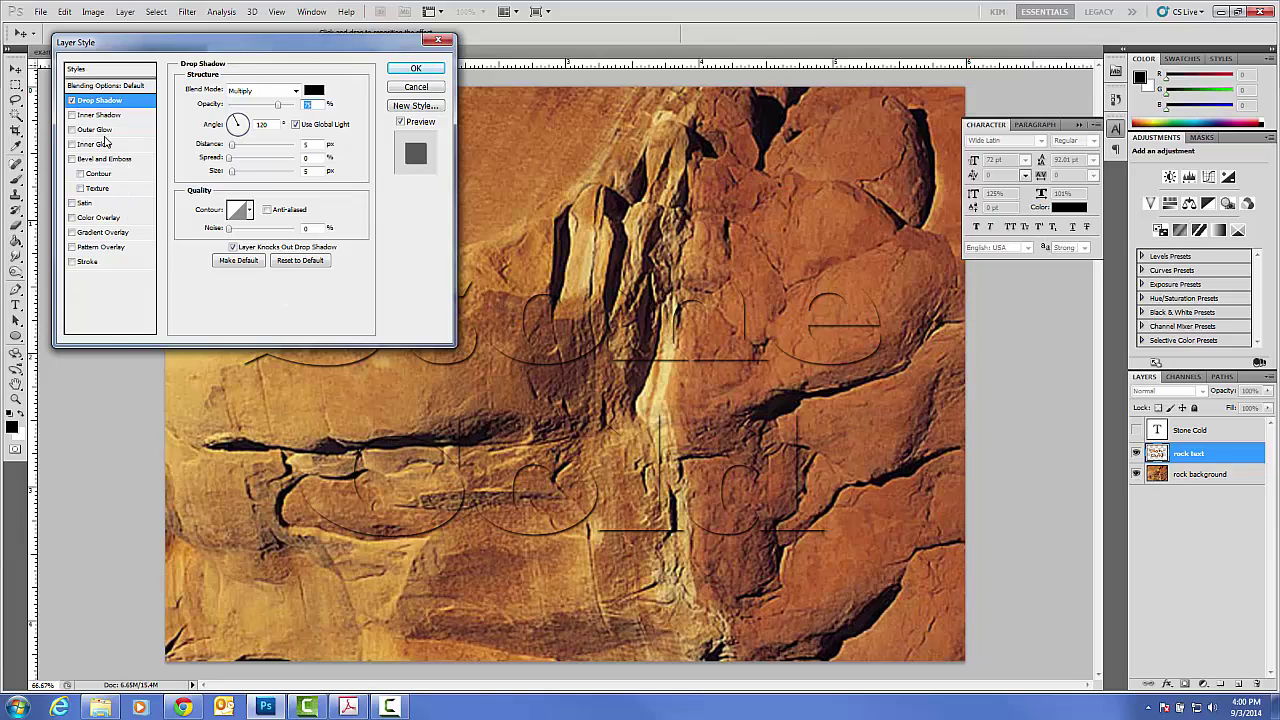
Add an Inner Shadow in Screen mode with dark brown #483237 sampled from the rock.
click(73, 116)
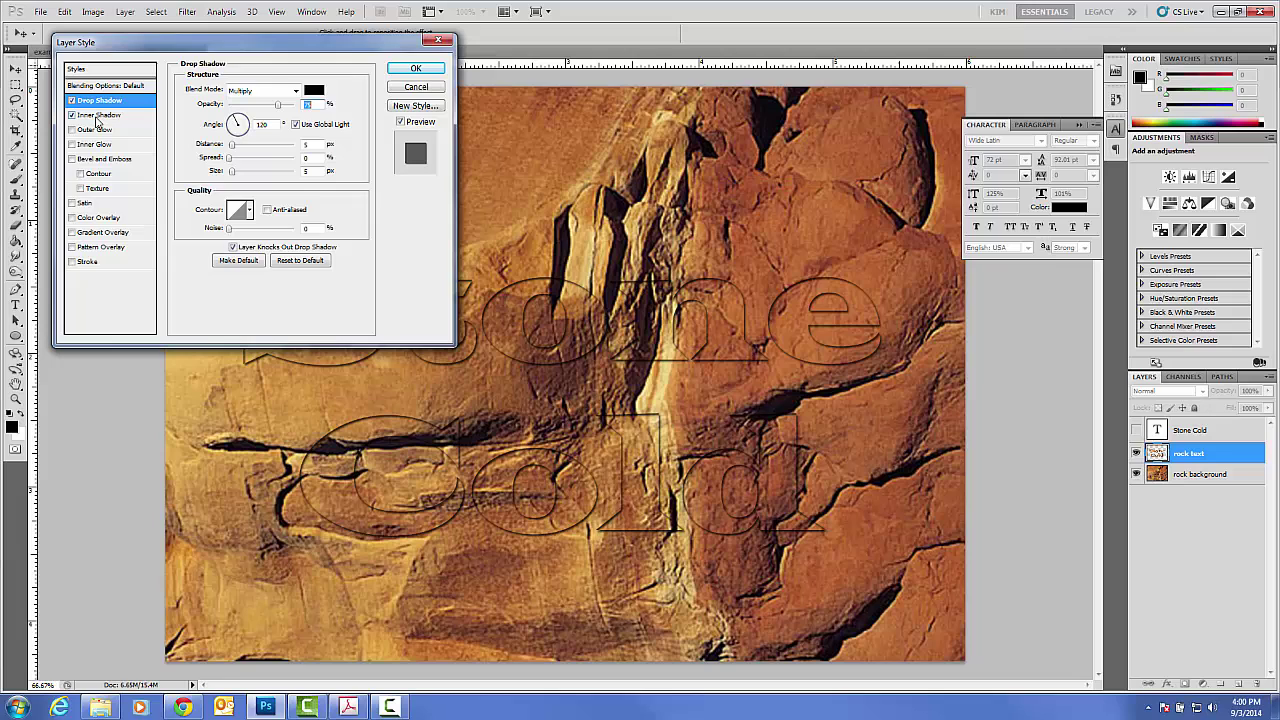
click(98, 117)
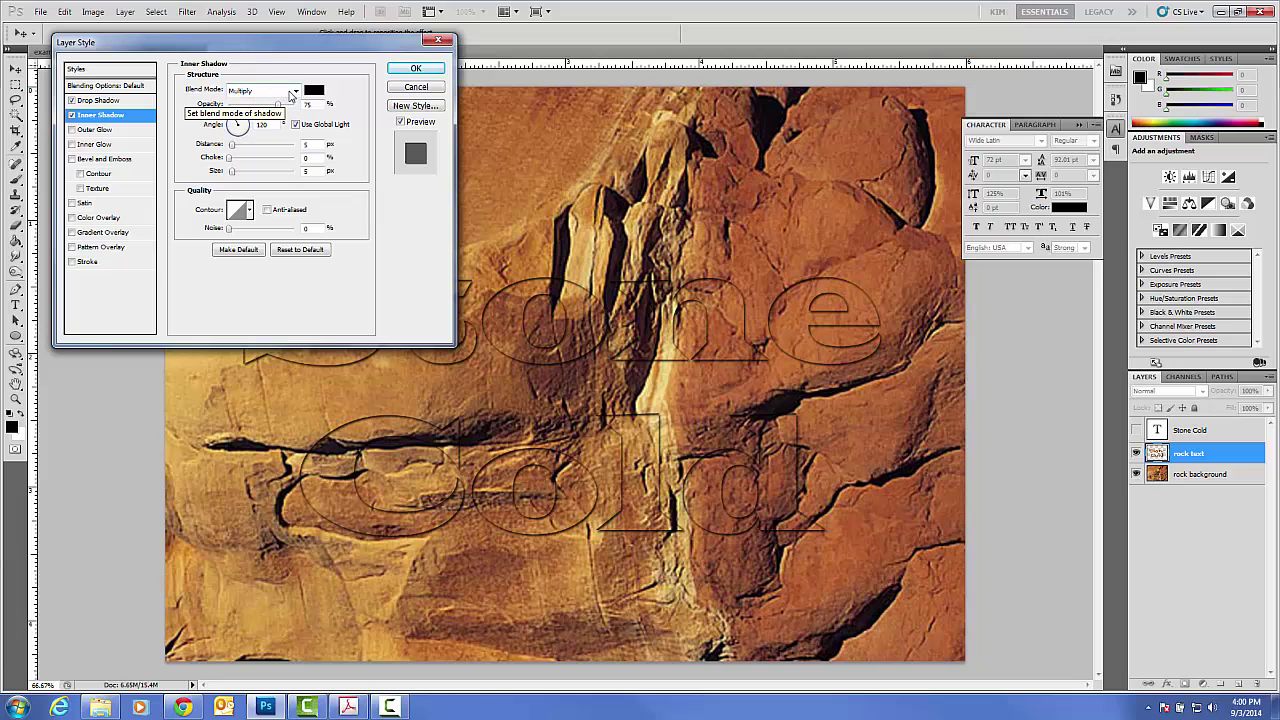
click(293, 91)
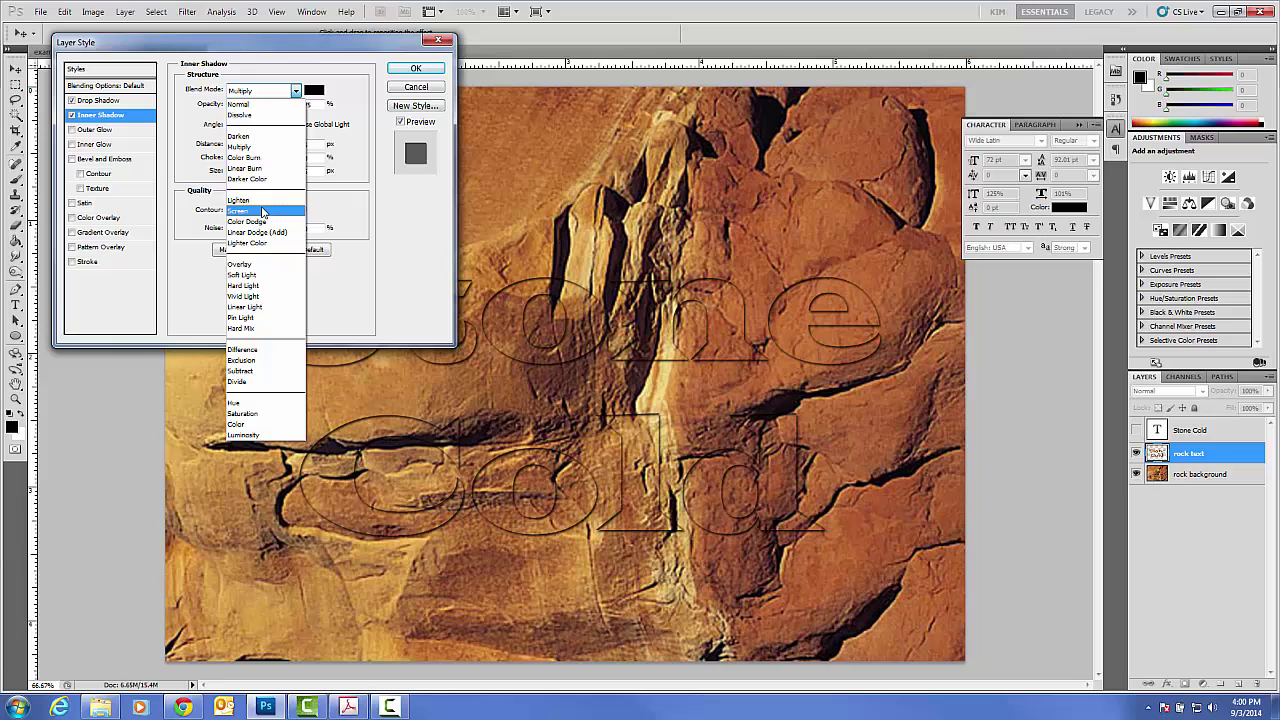
click(262, 212)
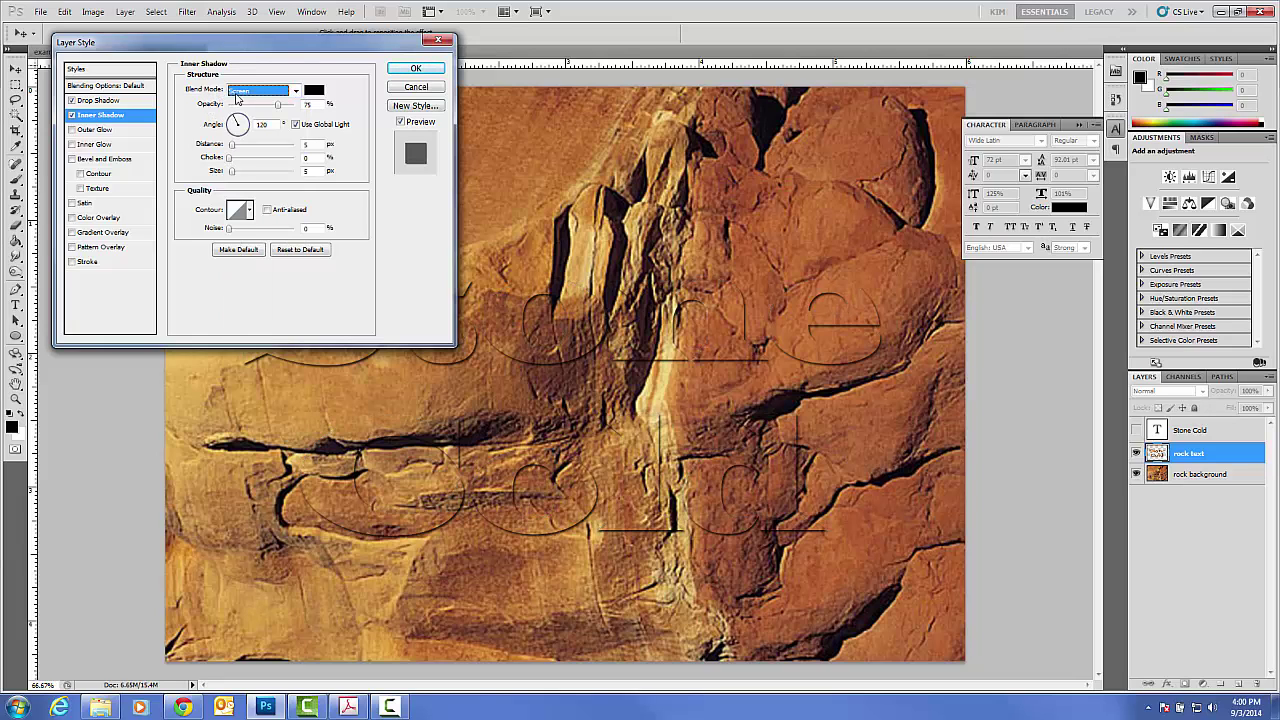
click(315, 91)
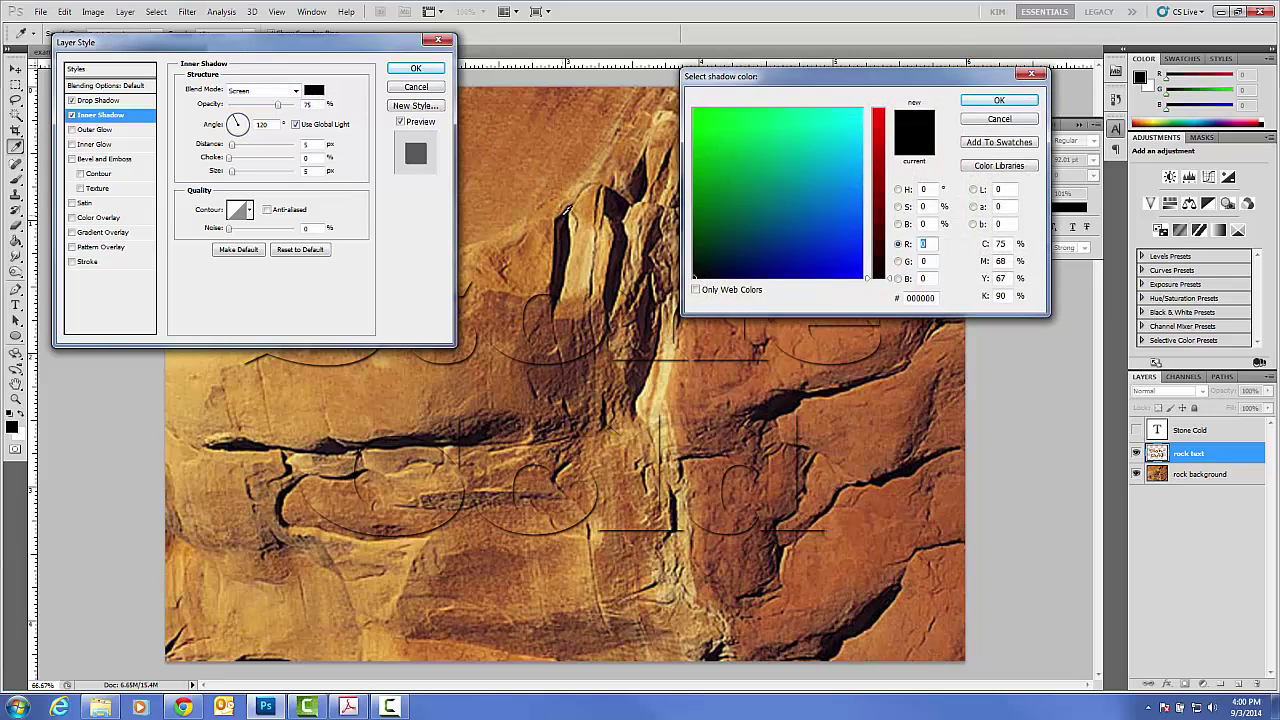
click(564, 213)
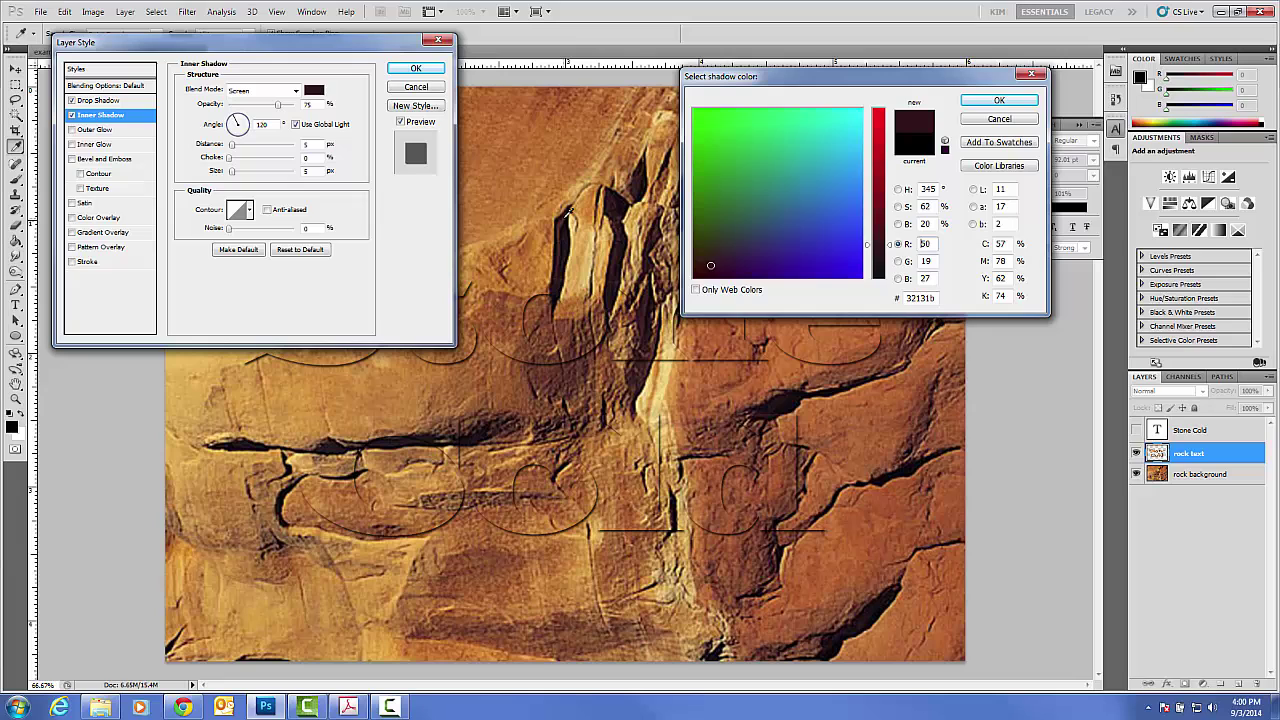
click(566, 212)
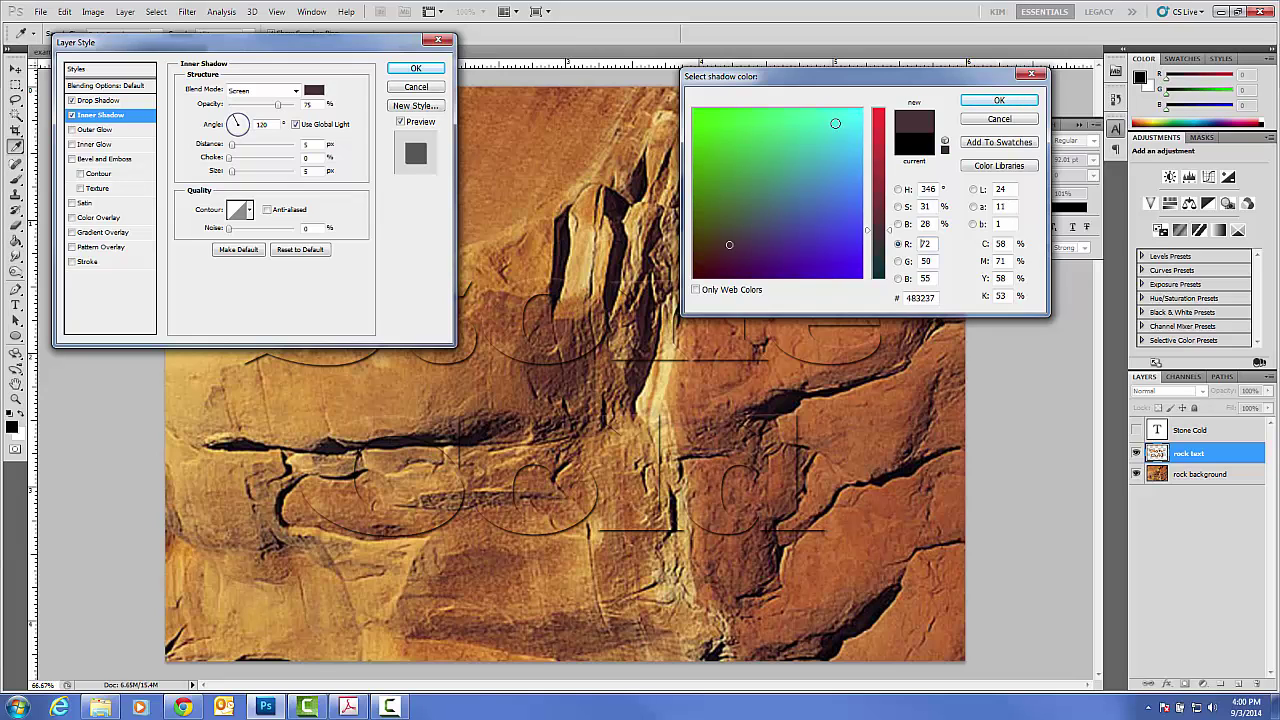
click(982, 100)
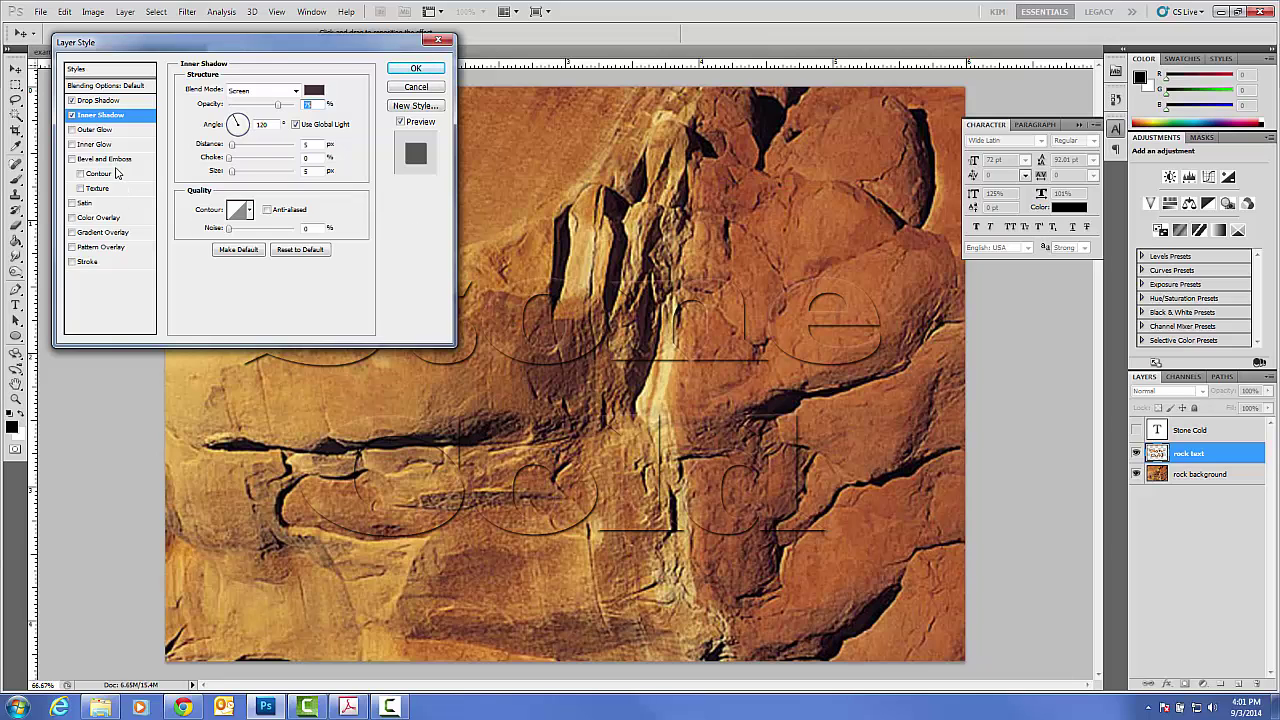
Add Bevel and Emboss, trying Outer Bevel, Emboss, Pillow and Stroke Emboss before keeping Inner Bevel.
click(115, 166)
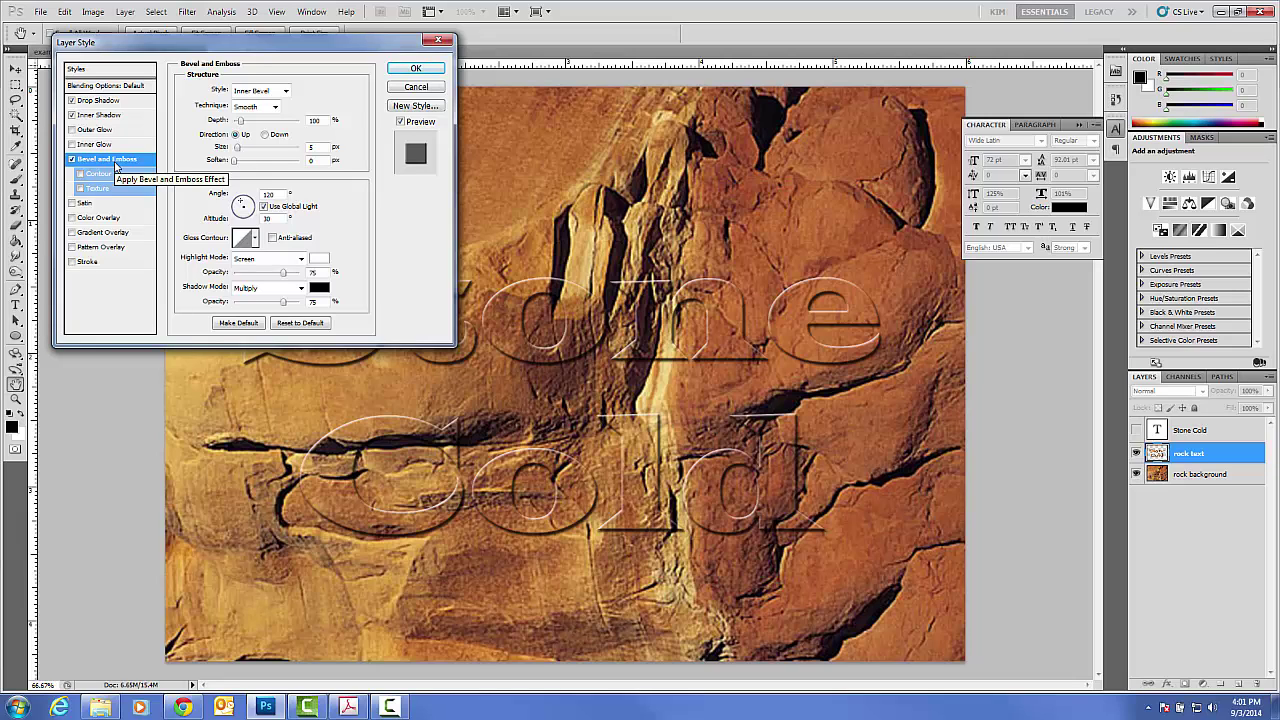
click(104, 163)
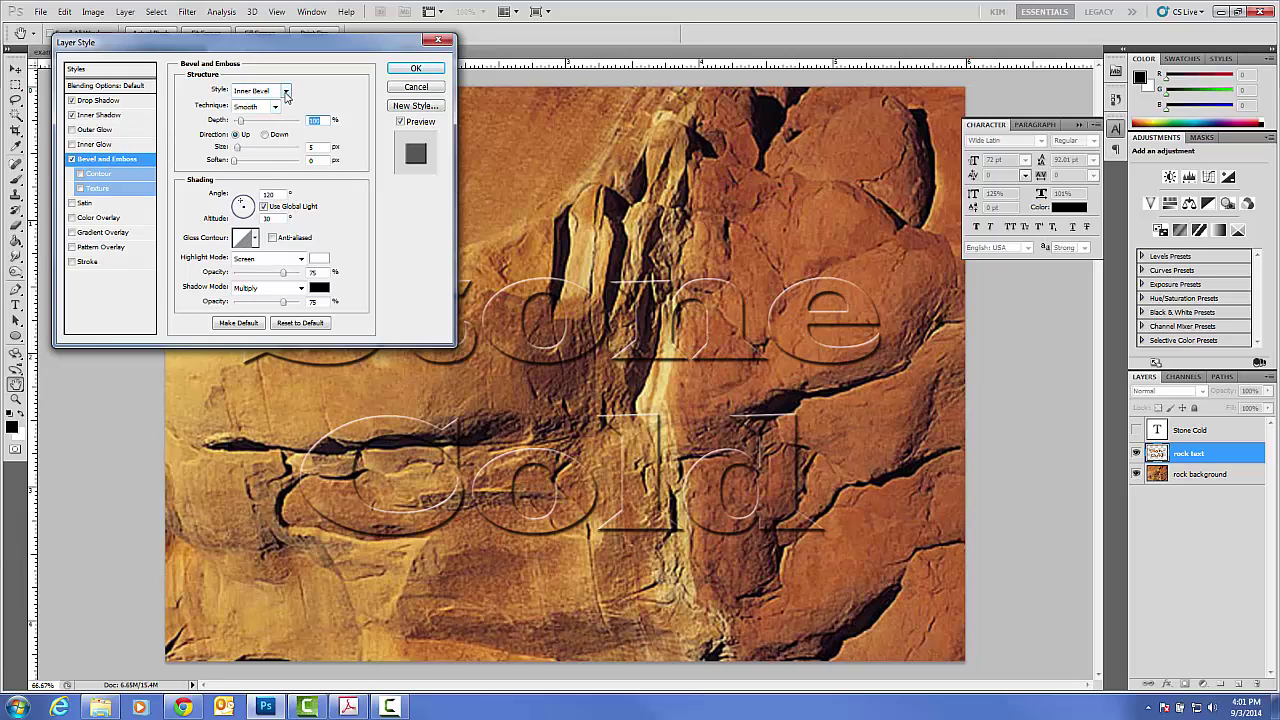
click(285, 91)
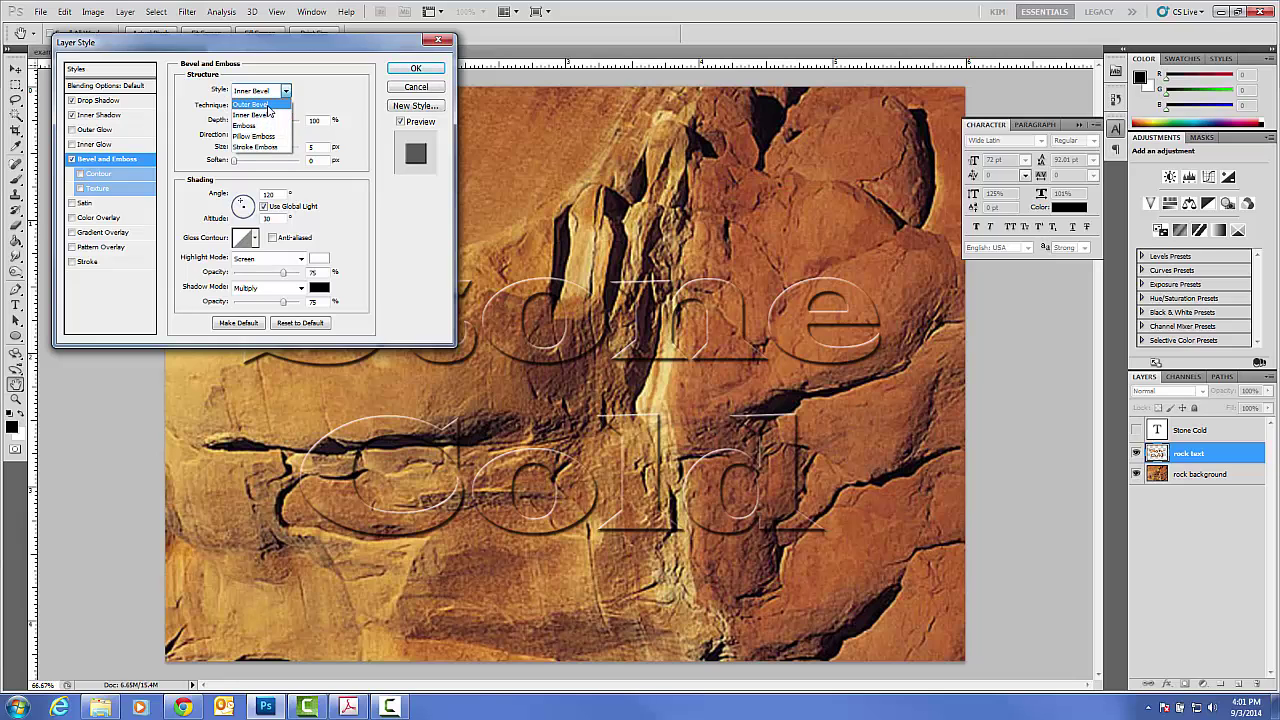
click(268, 104)
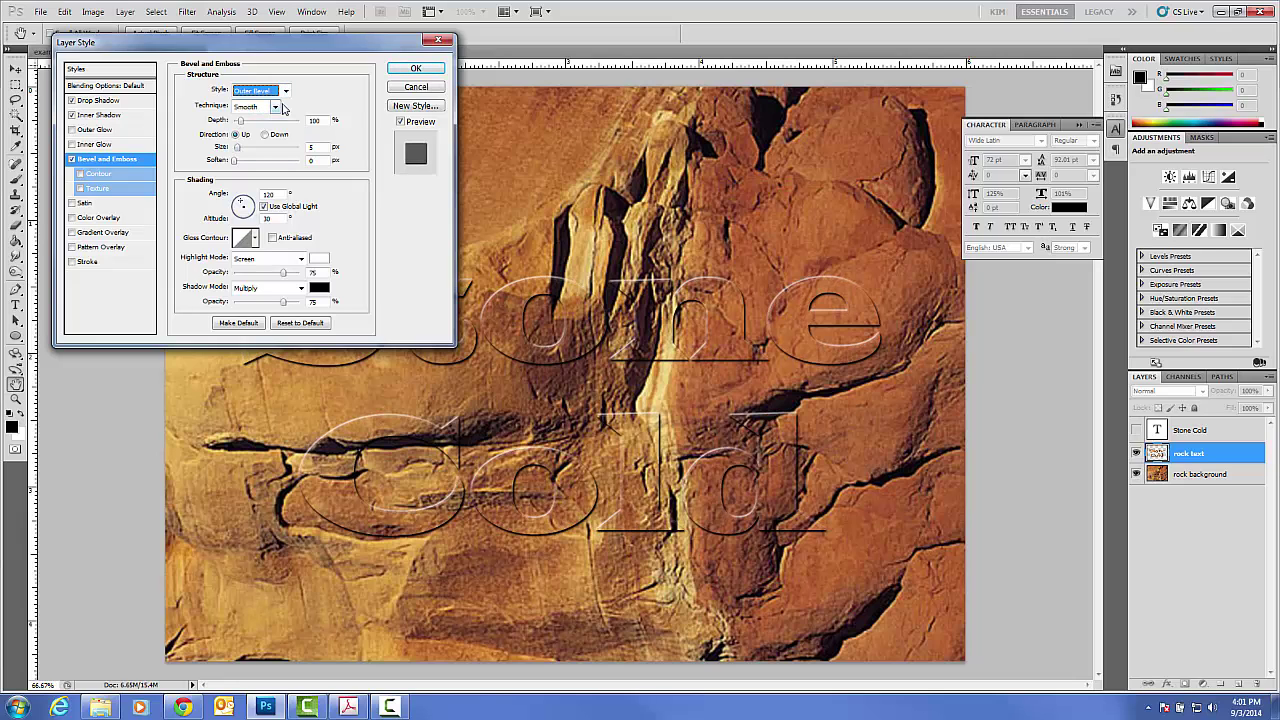
click(285, 91)
click(276, 118)
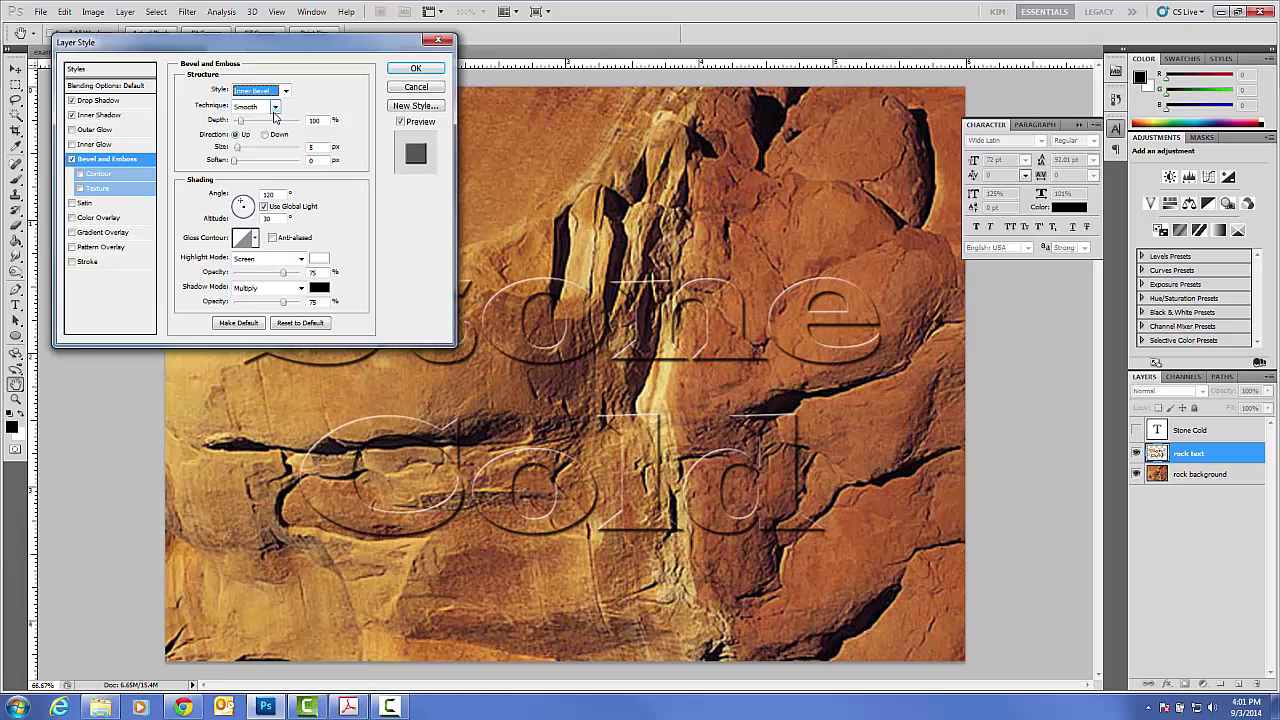
click(285, 91)
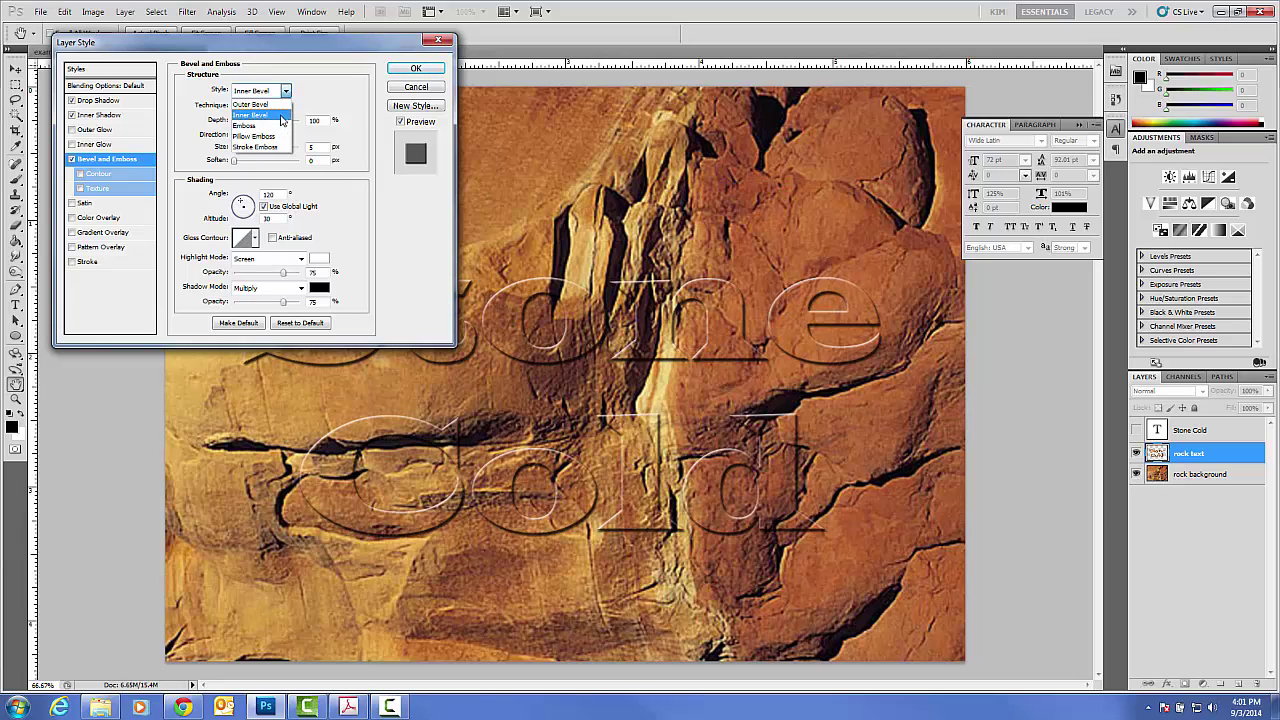
click(278, 131)
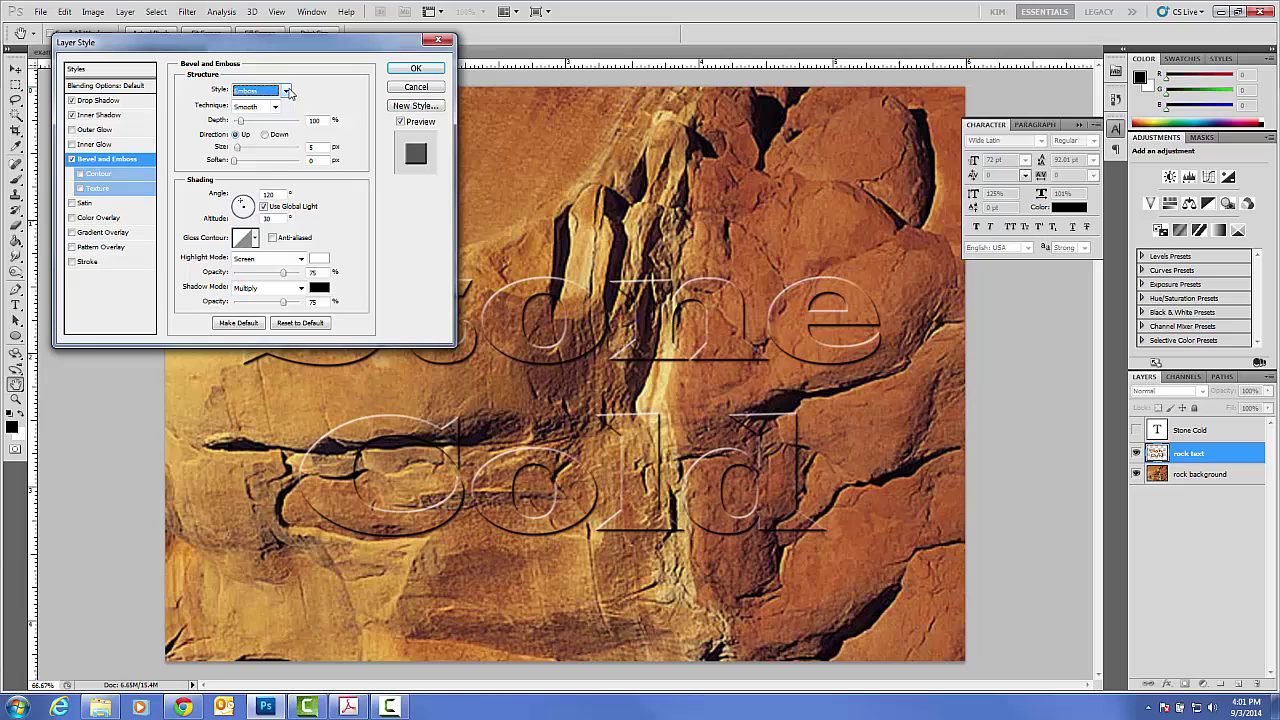
click(285, 91)
click(278, 142)
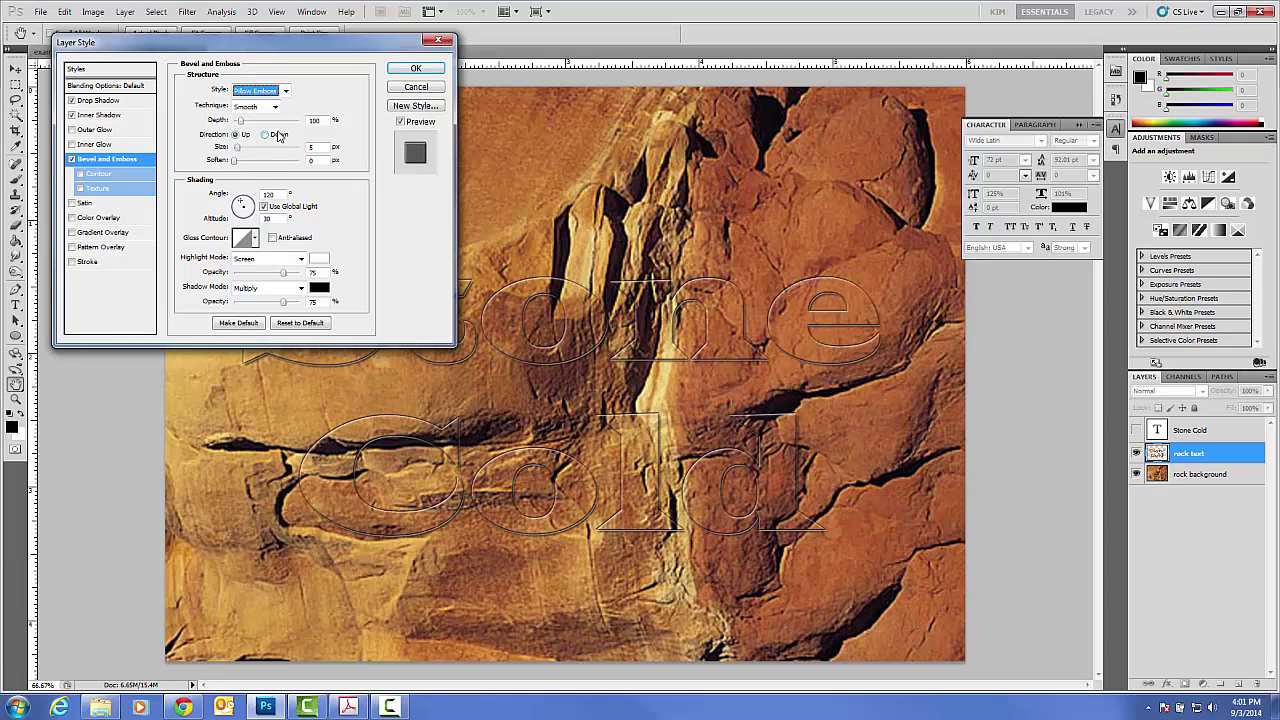
click(285, 91)
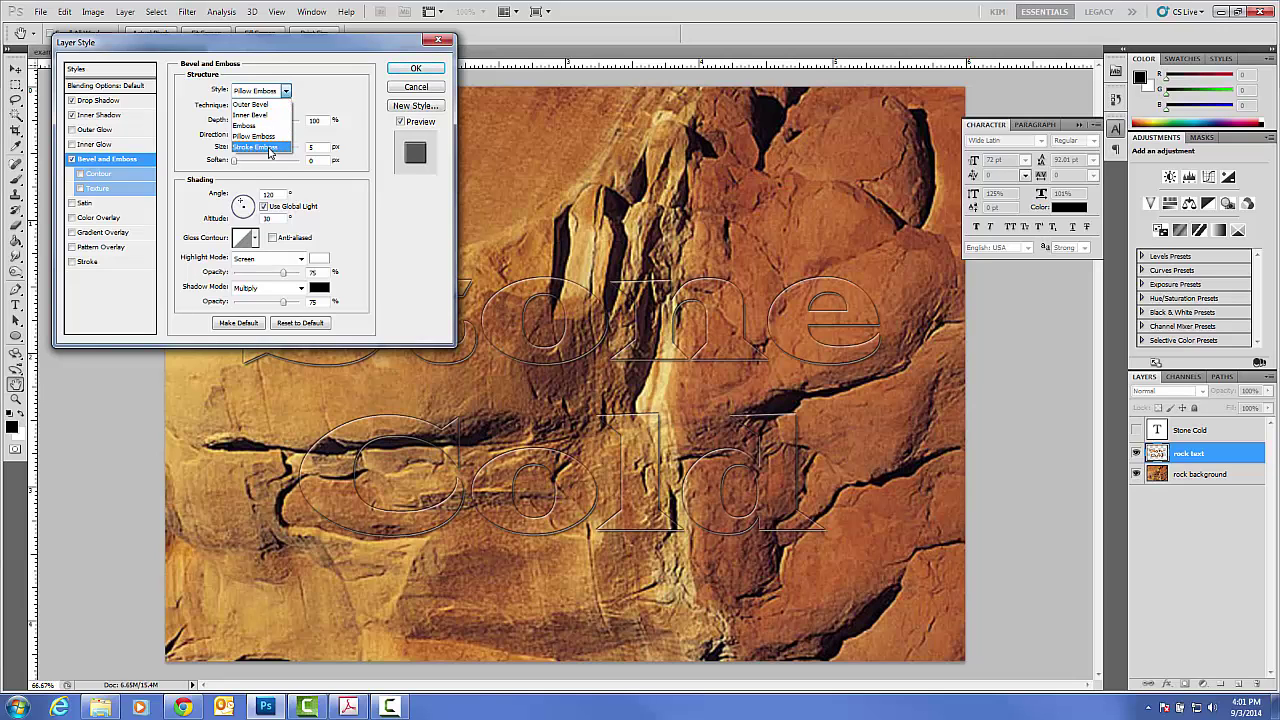
click(279, 146)
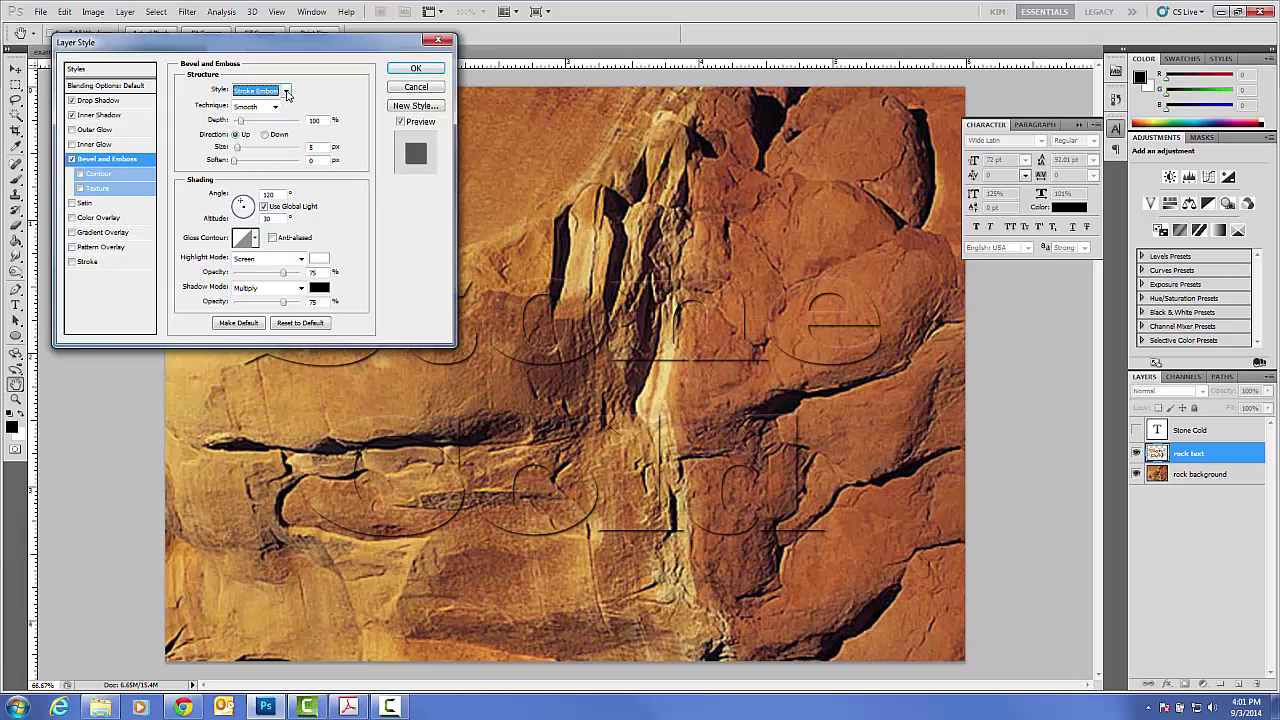
click(285, 91)
click(277, 115)
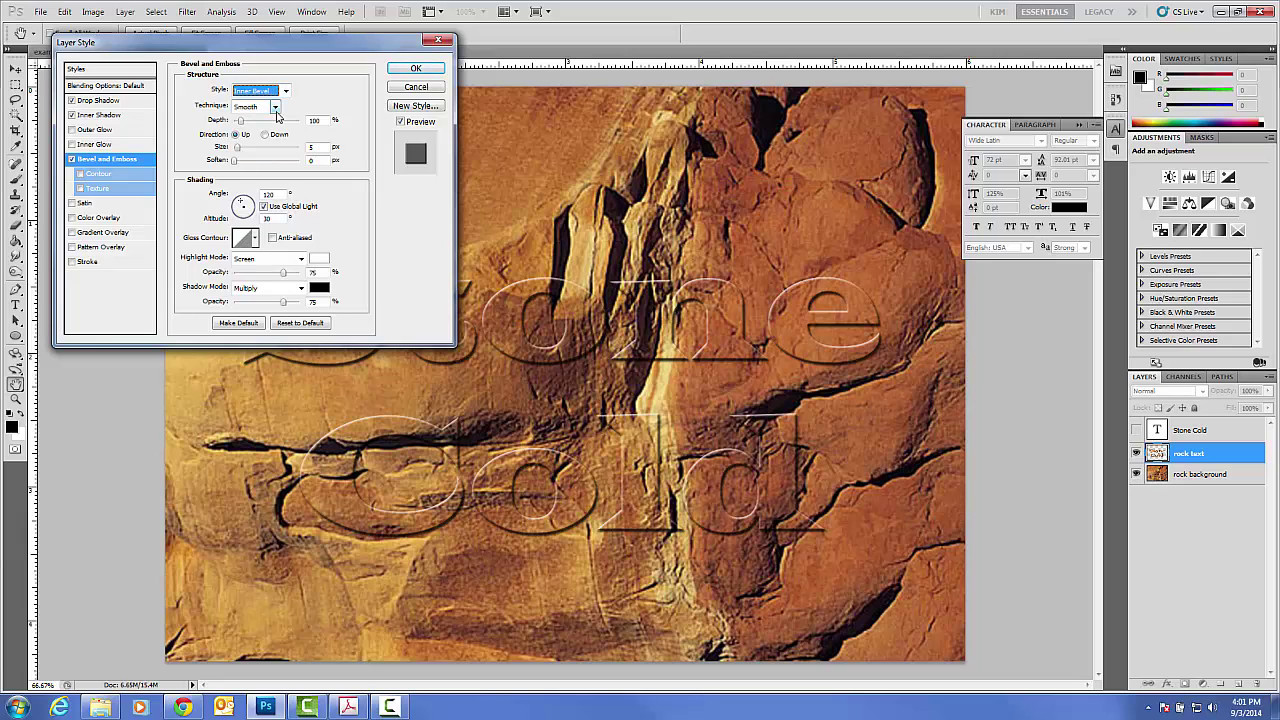
Set the bevel depth to 460% with direction Up.
click(241, 124)
drag(241, 124, 265, 124)
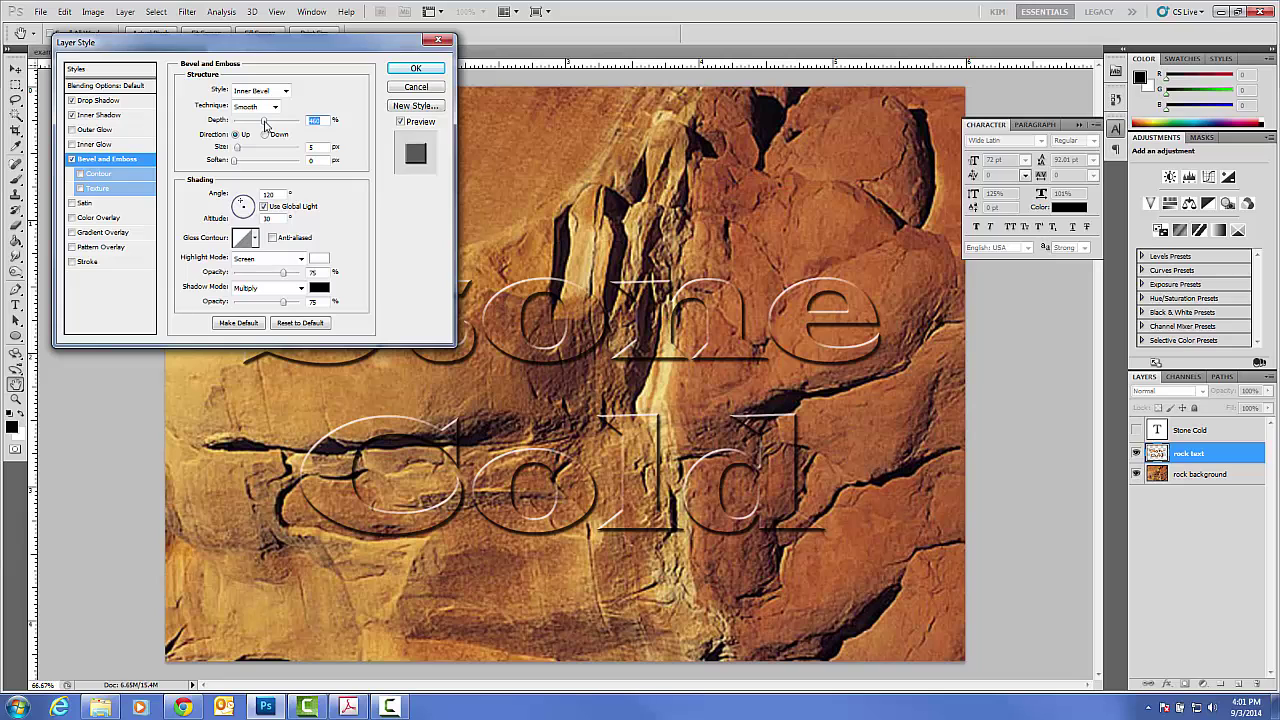
click(266, 135)
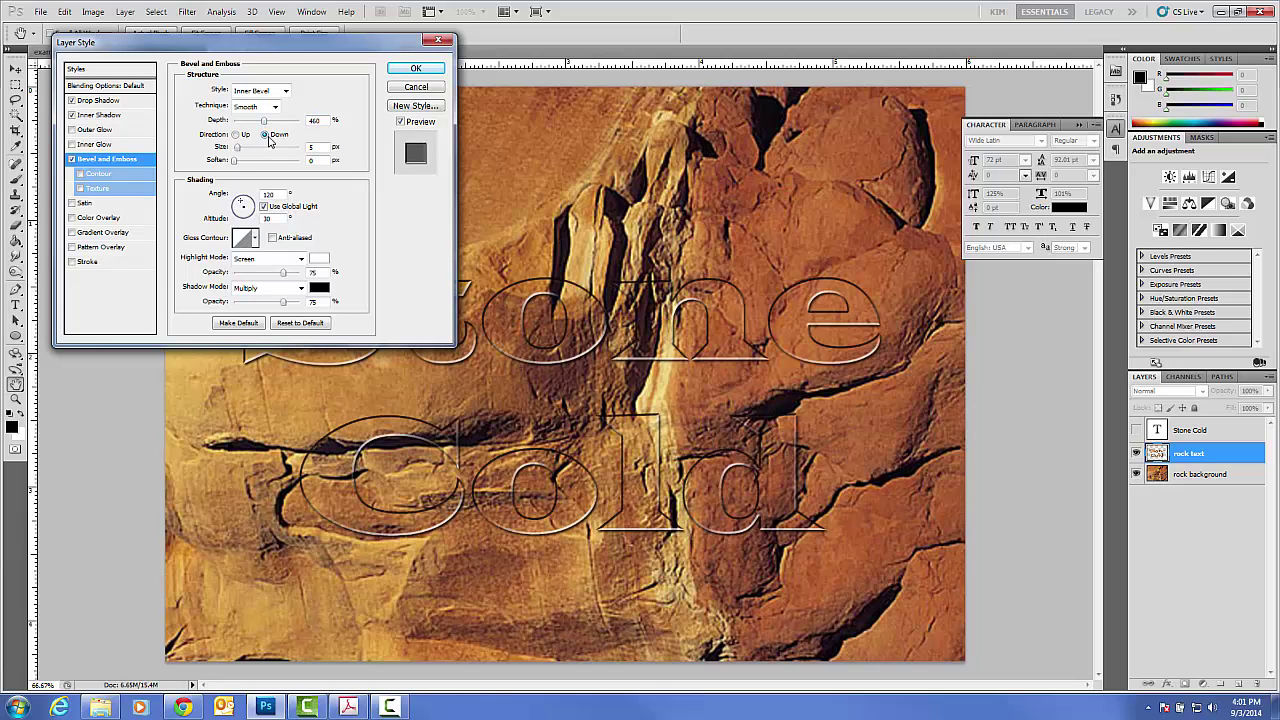
click(237, 136)
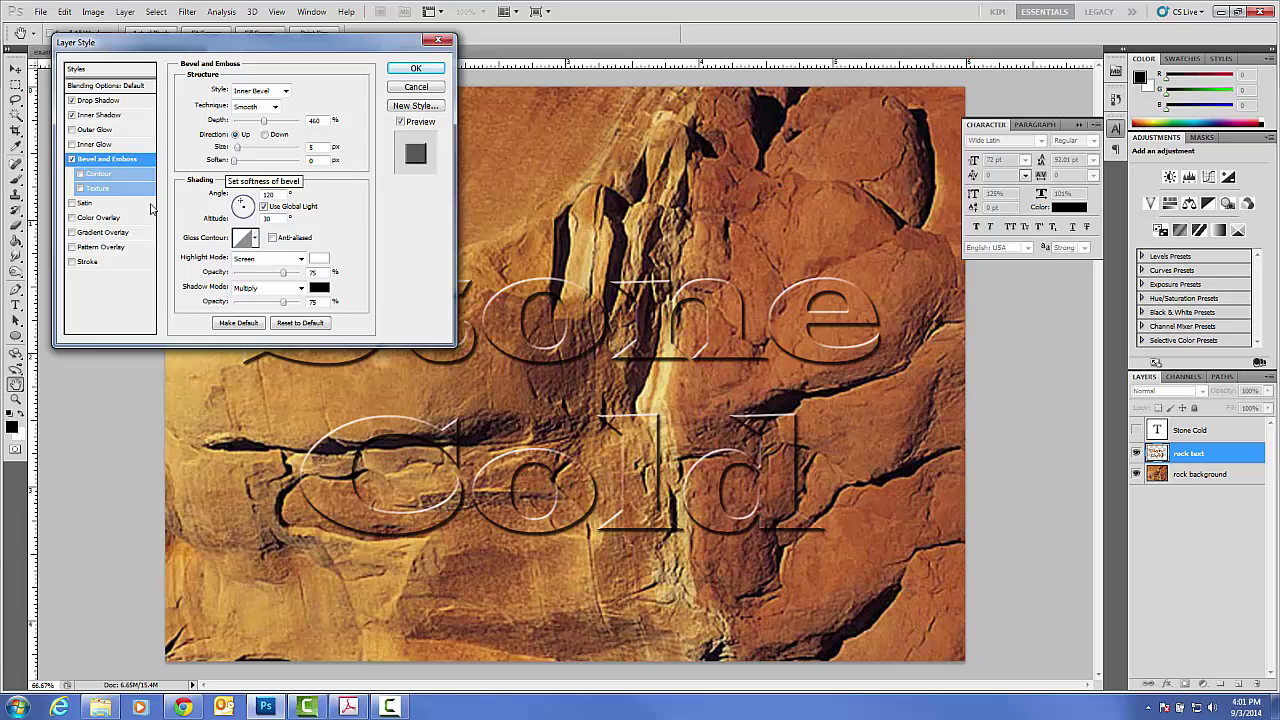
Add a Color Overlay using a dark brown sampled from the rock photo.
click(108, 219)
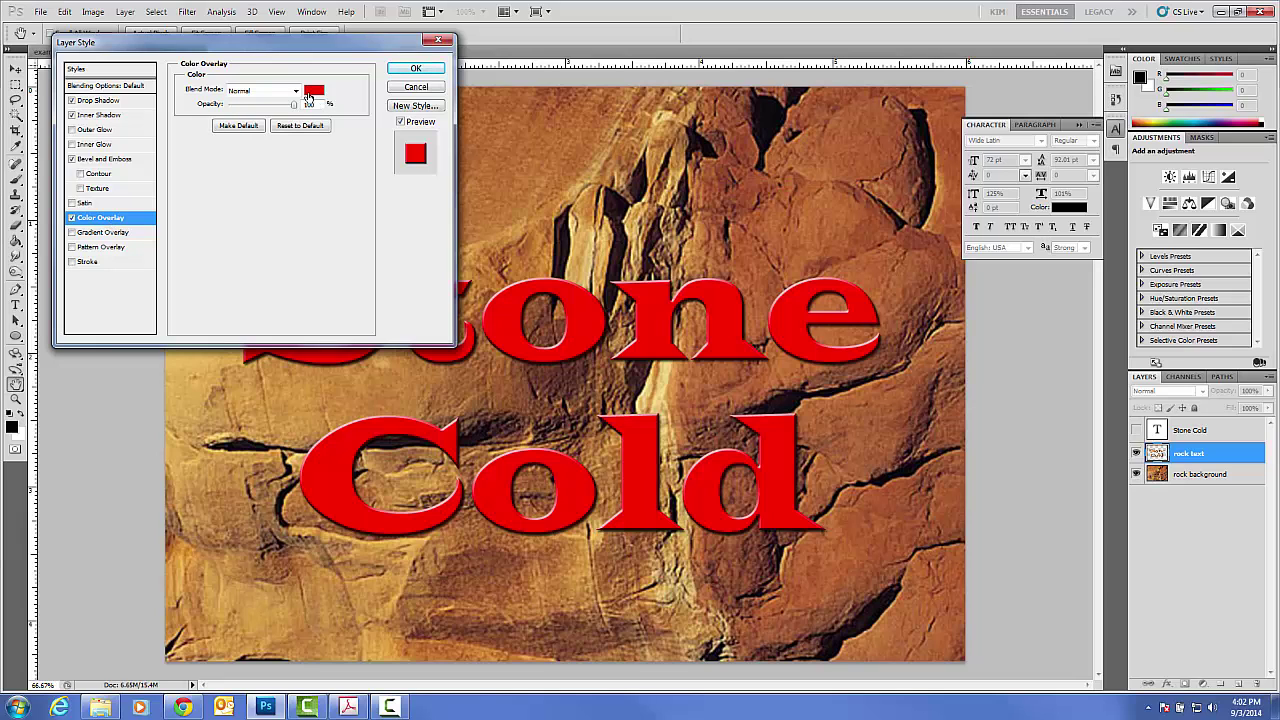
click(312, 92)
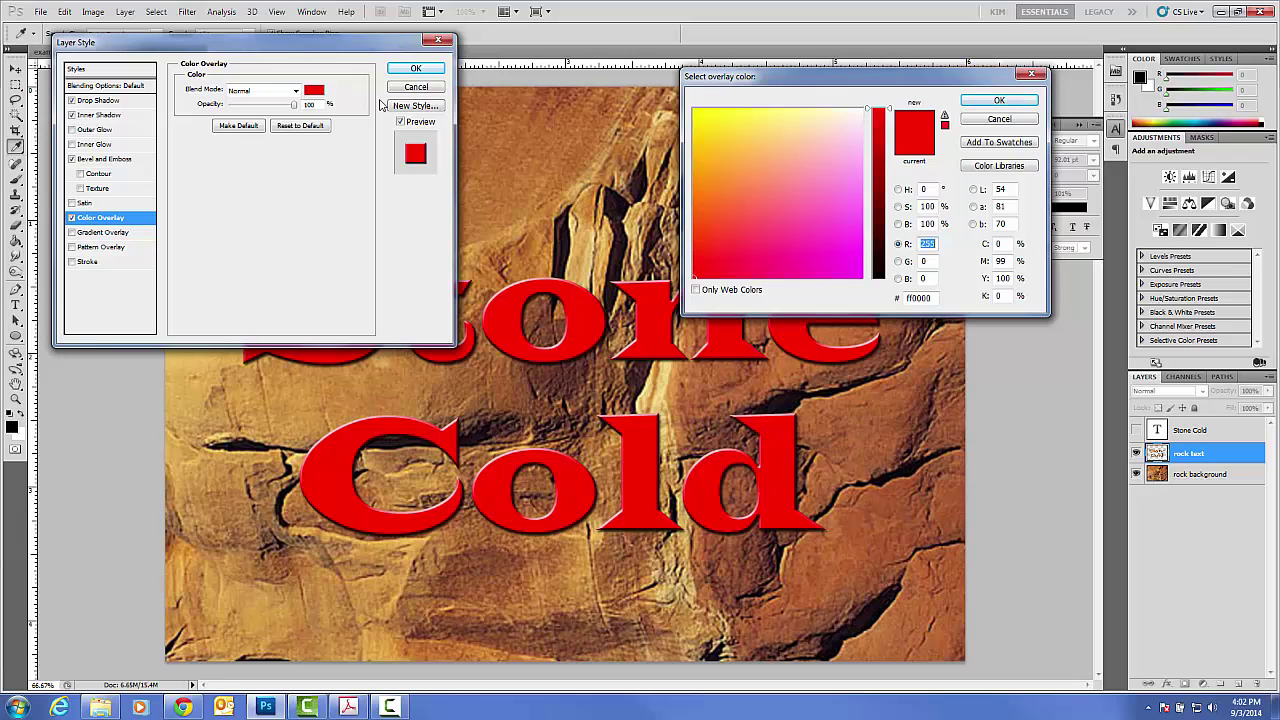
click(623, 242)
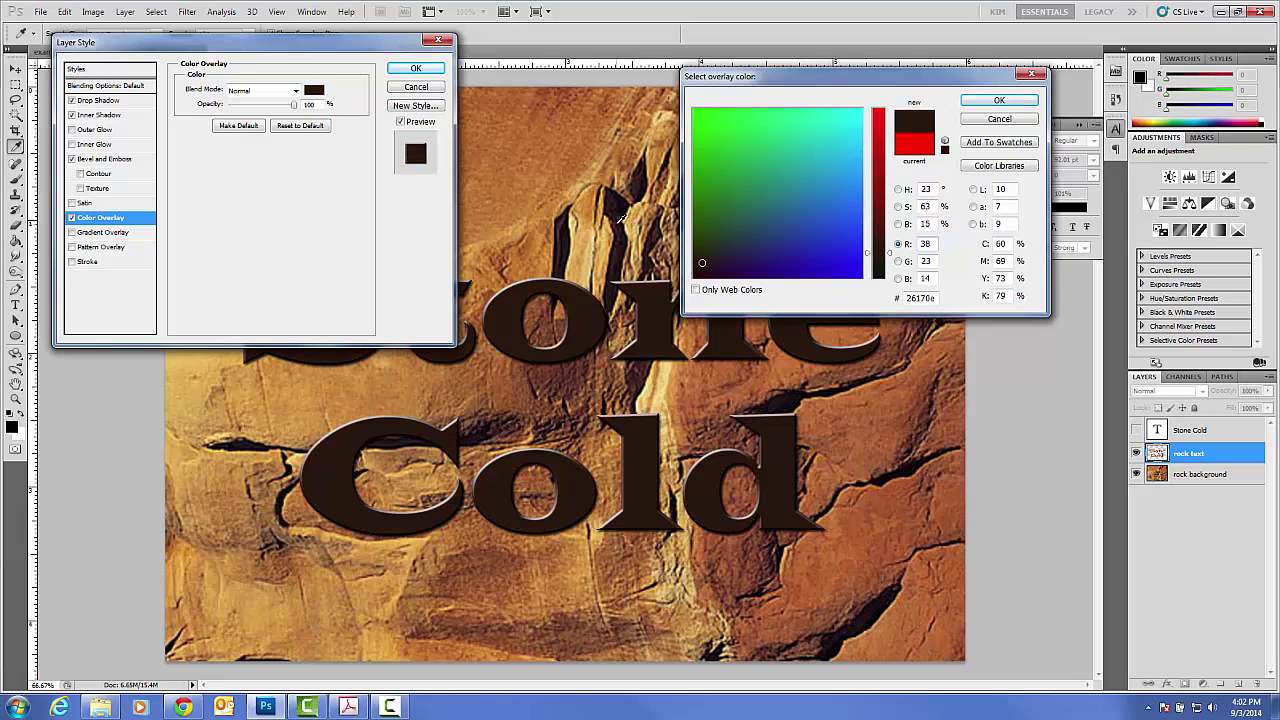
click(621, 218)
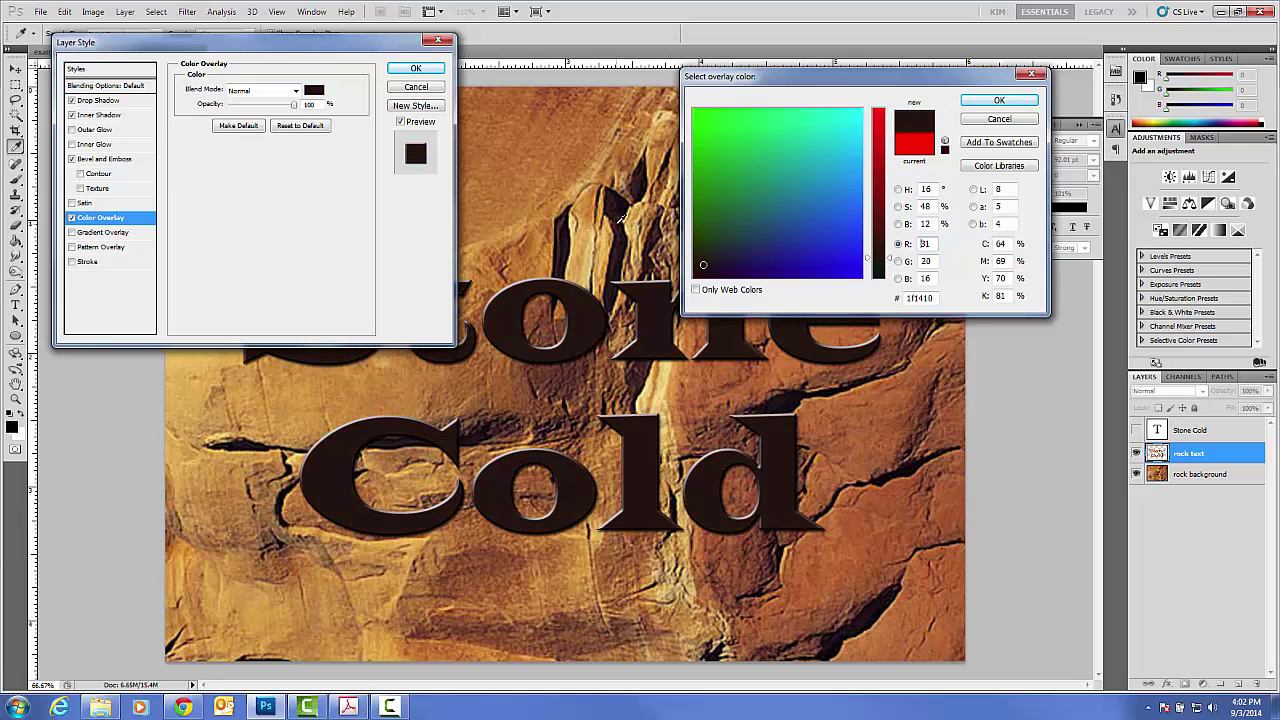
click(999, 100)
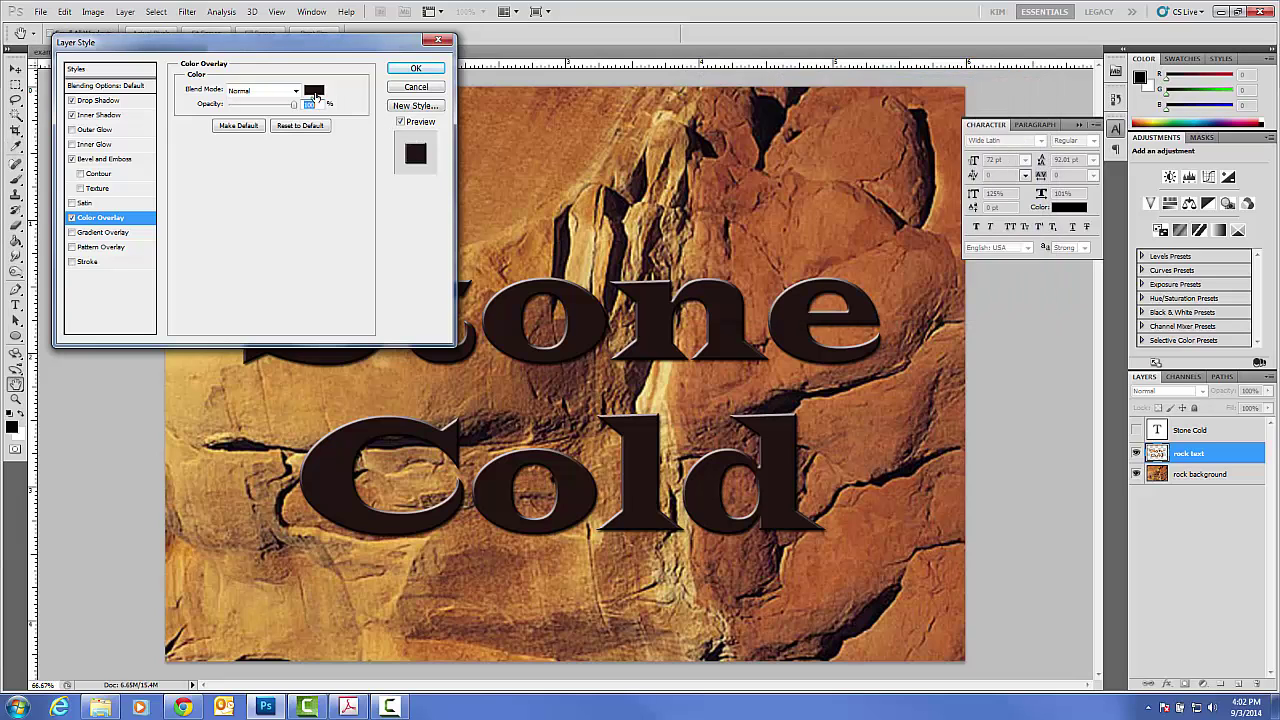
Blend the overlay in Screen mode at about 83% opacity and apply the layer styles.
click(295, 90)
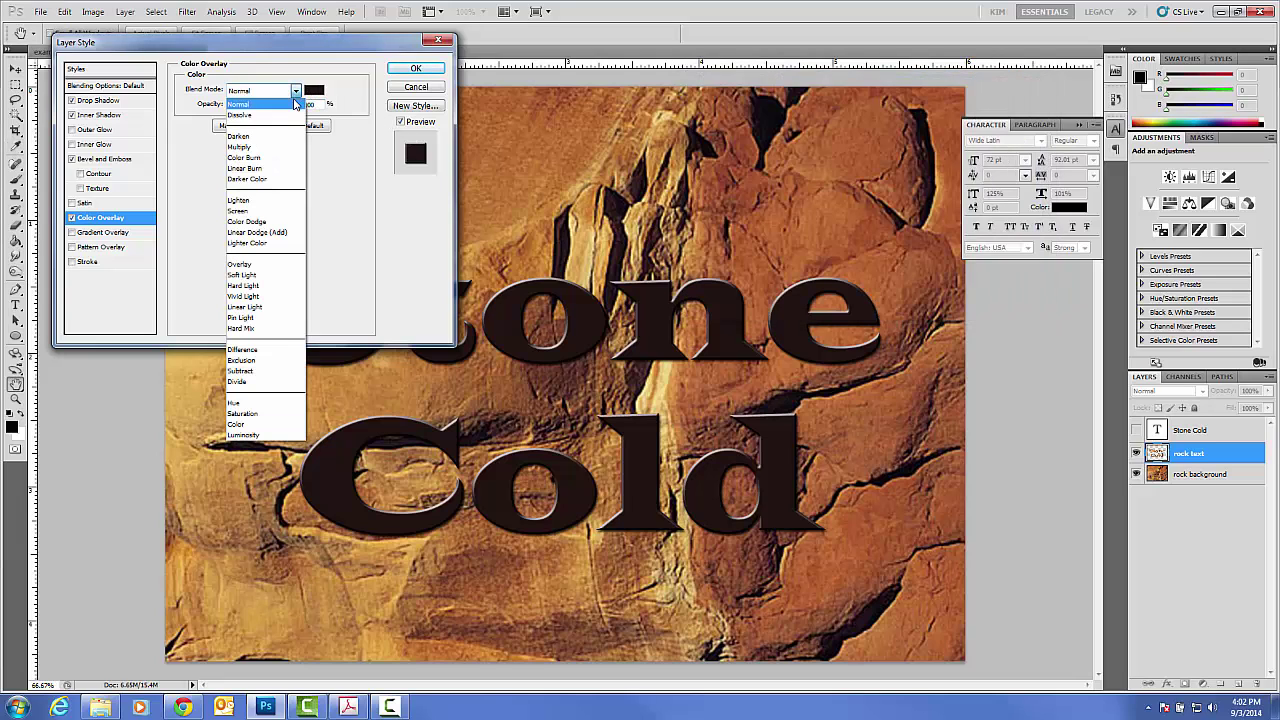
click(272, 213)
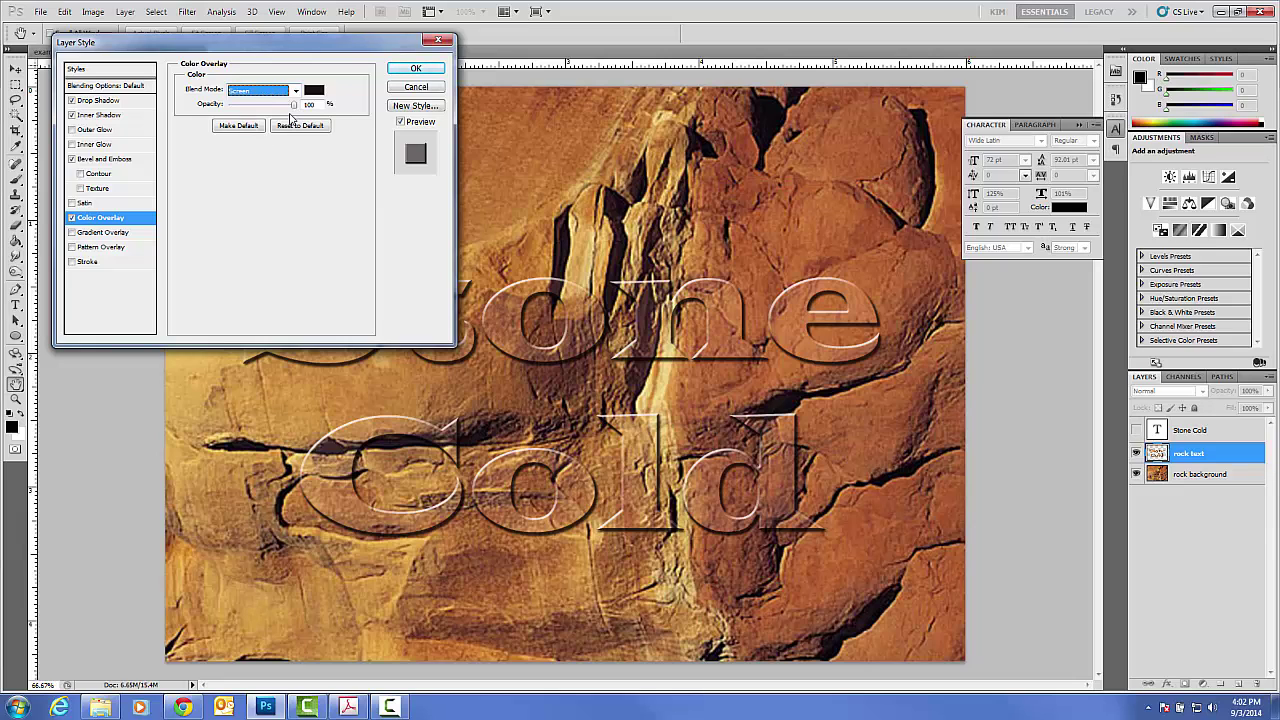
click(295, 104)
drag(296, 105, 265, 107)
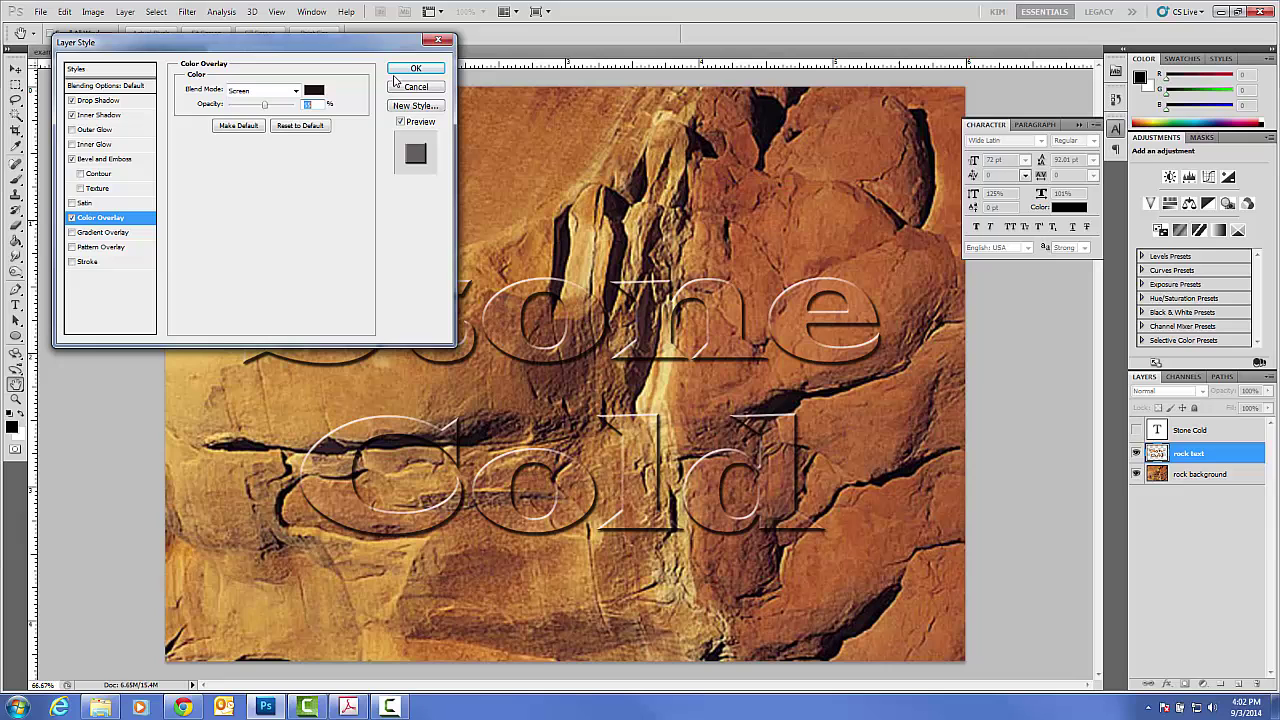
click(407, 72)
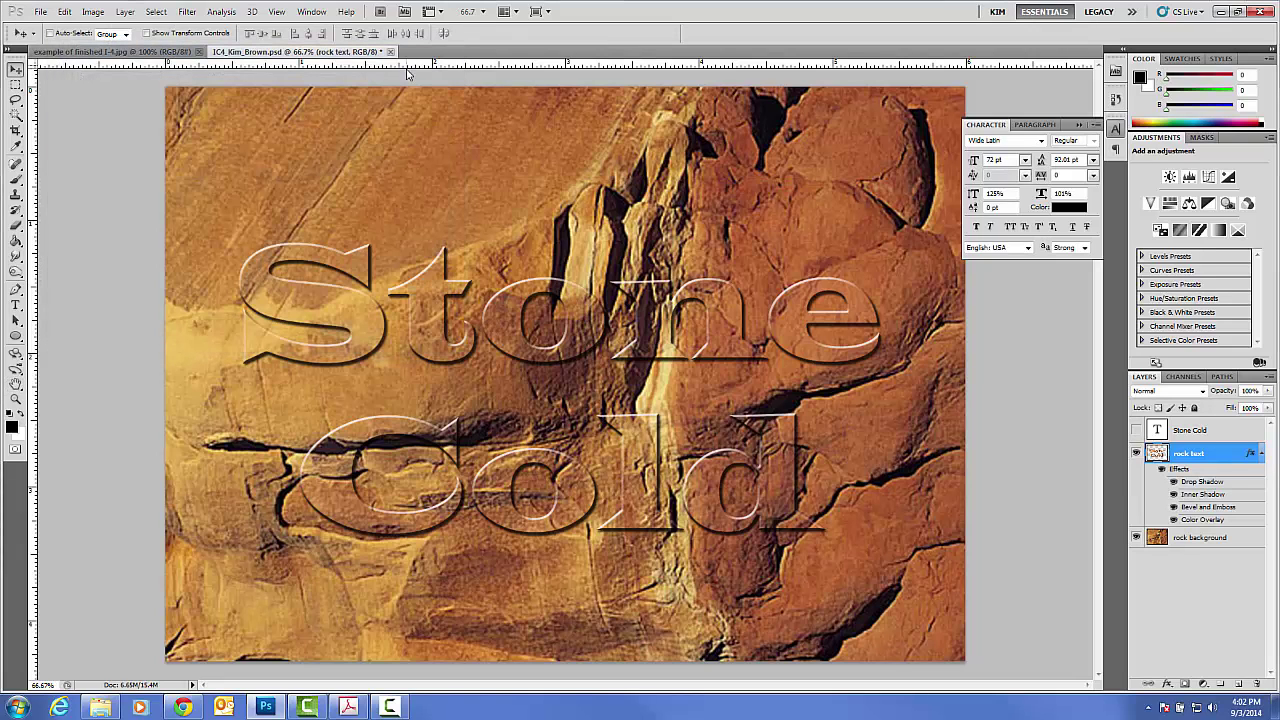
click(123, 14)
mouse_move(150, 85)
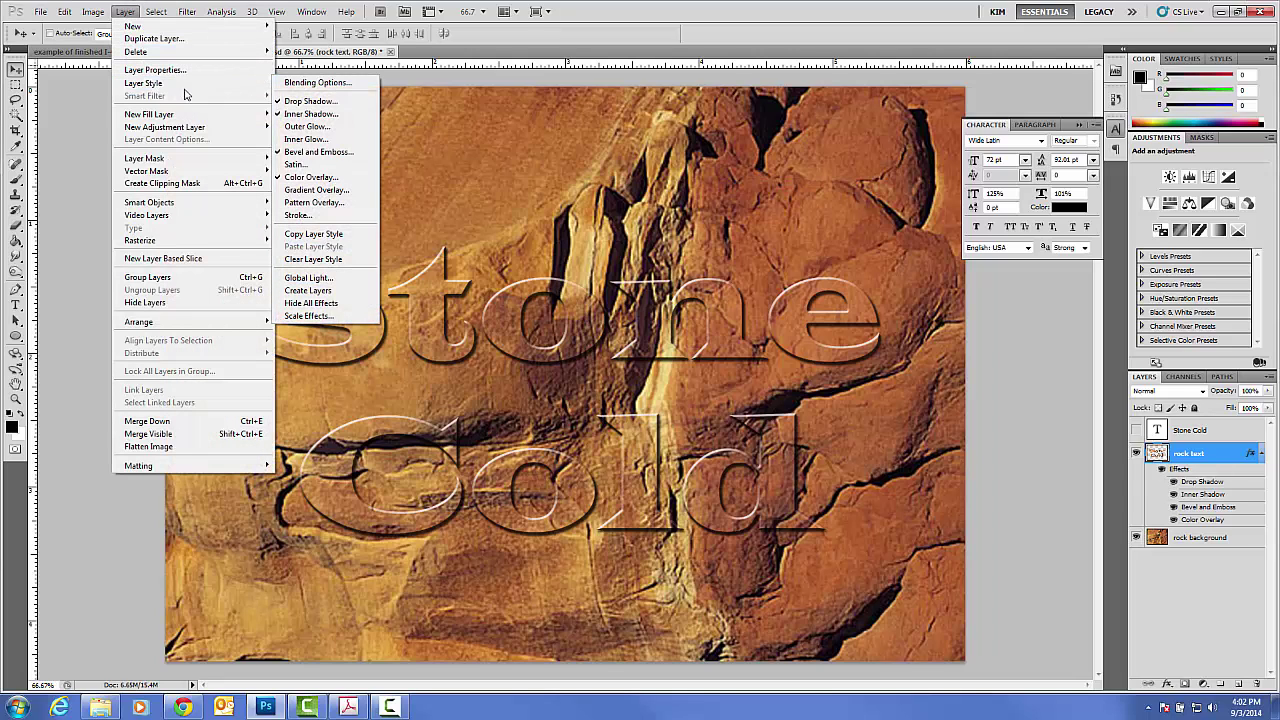
click(309, 101)
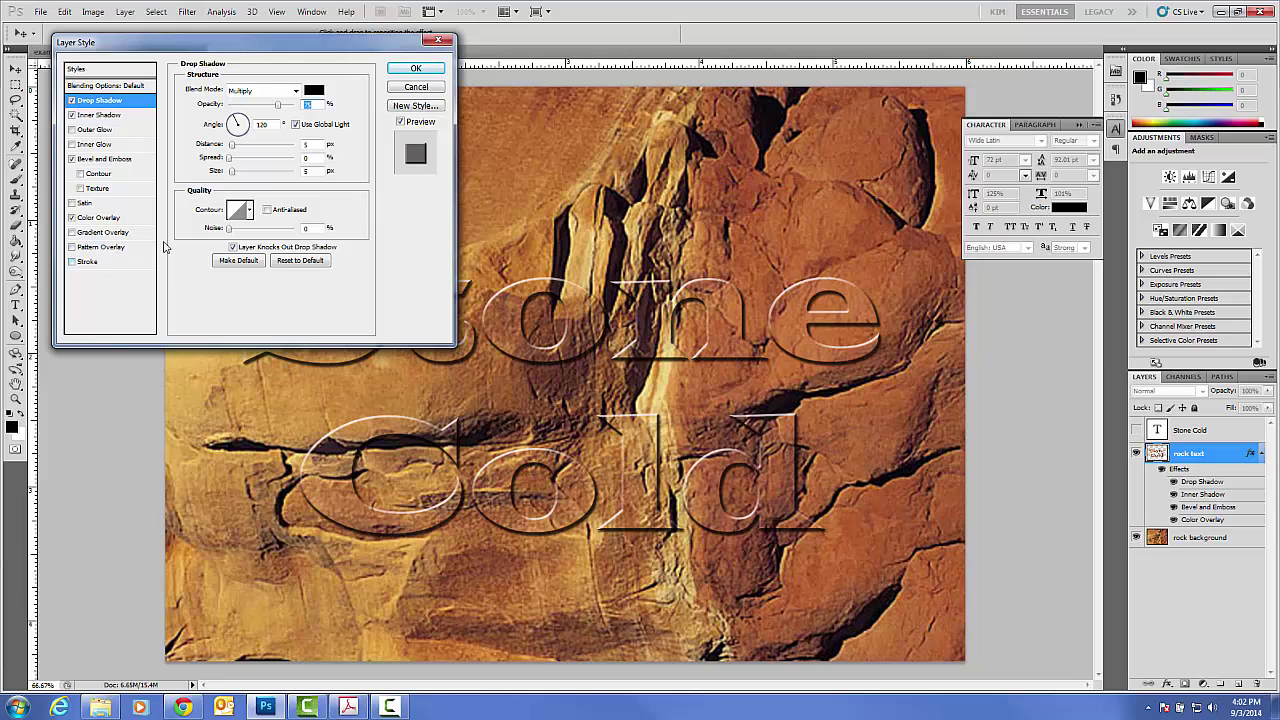
click(430, 70)
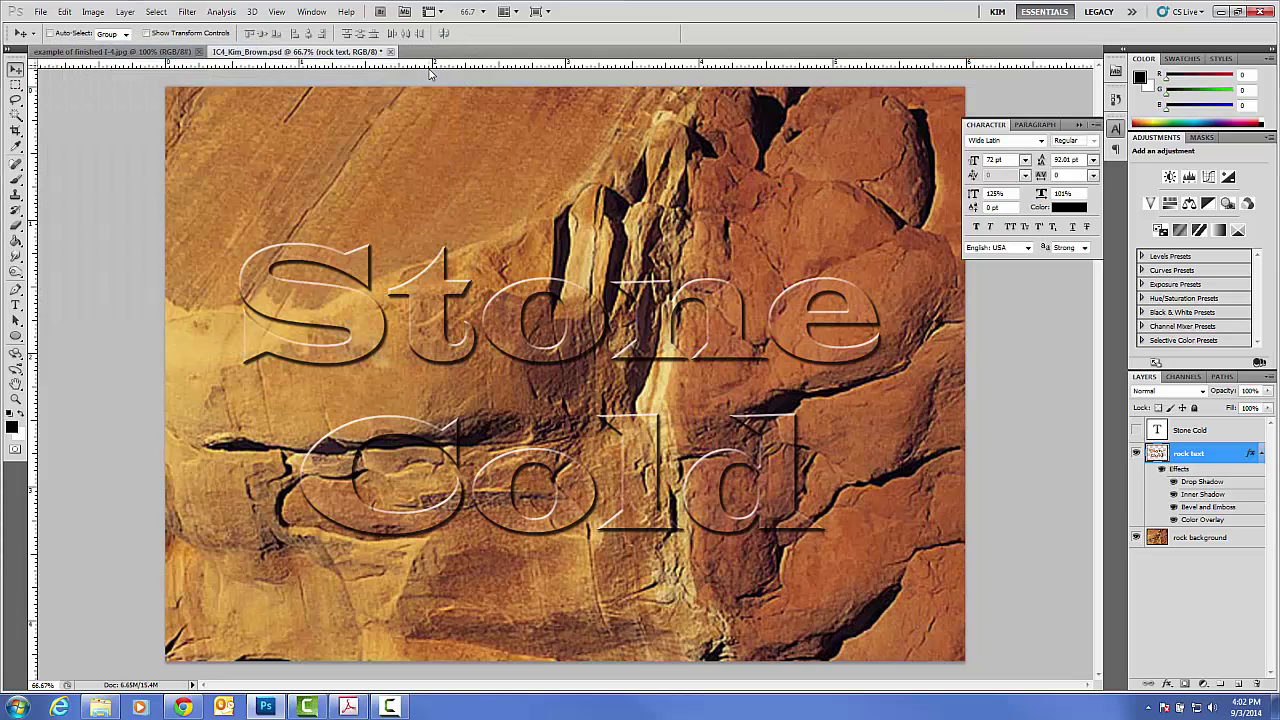
Load the Stone Cold lettering as a selection and turn it into a mask on the rock text layer.
ctrl+click(1156, 432)
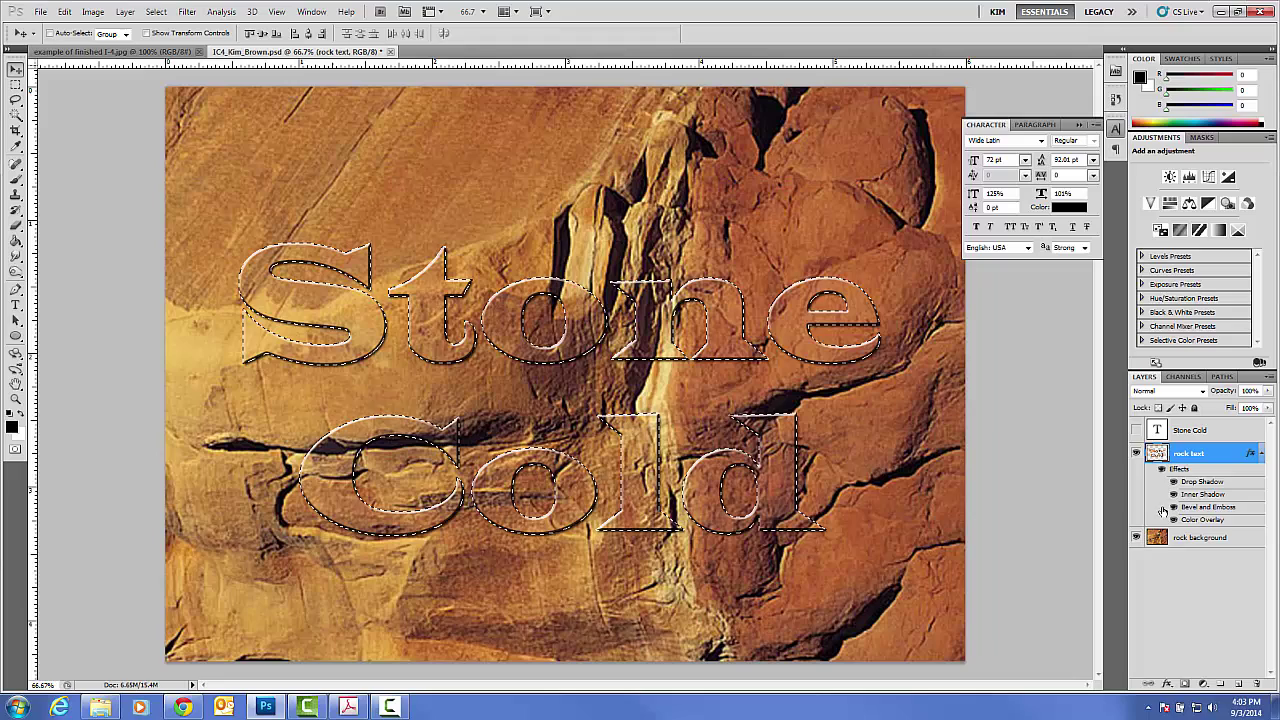
click(1185, 685)
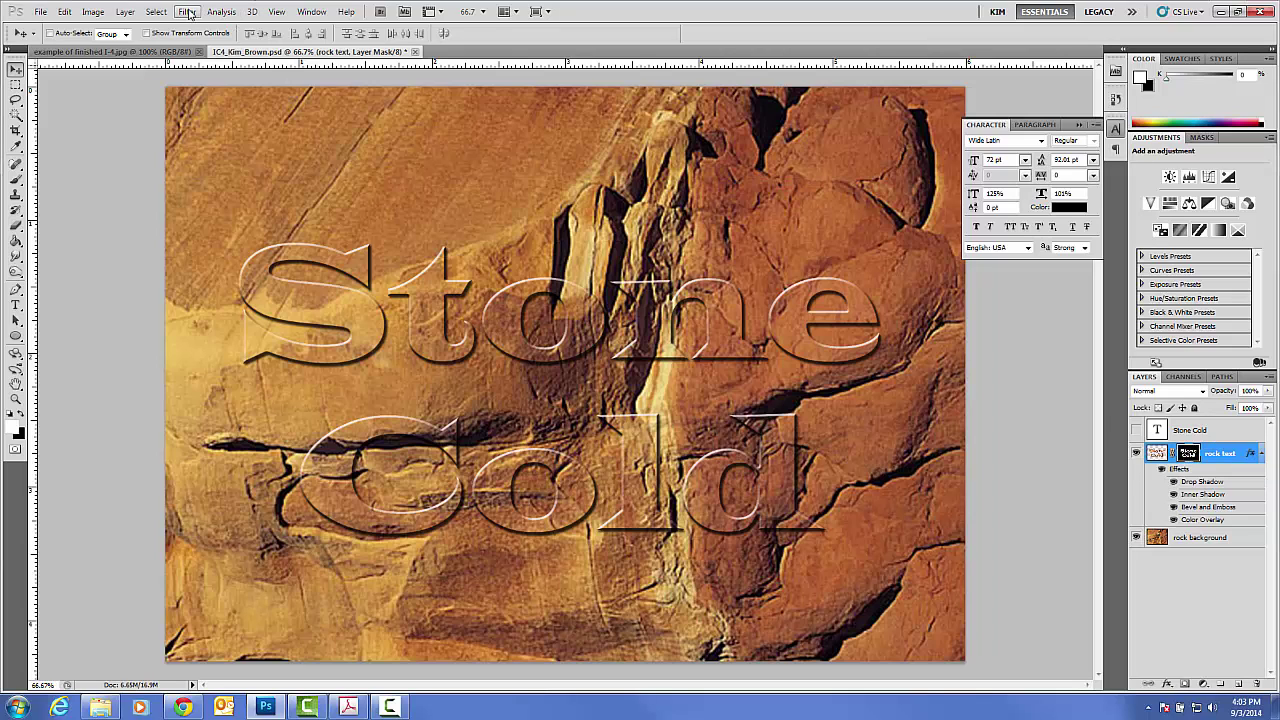
Apply a Brush Strokes > Spatter filter with Spray Radius about 12 to the lettering mask.
click(188, 13)
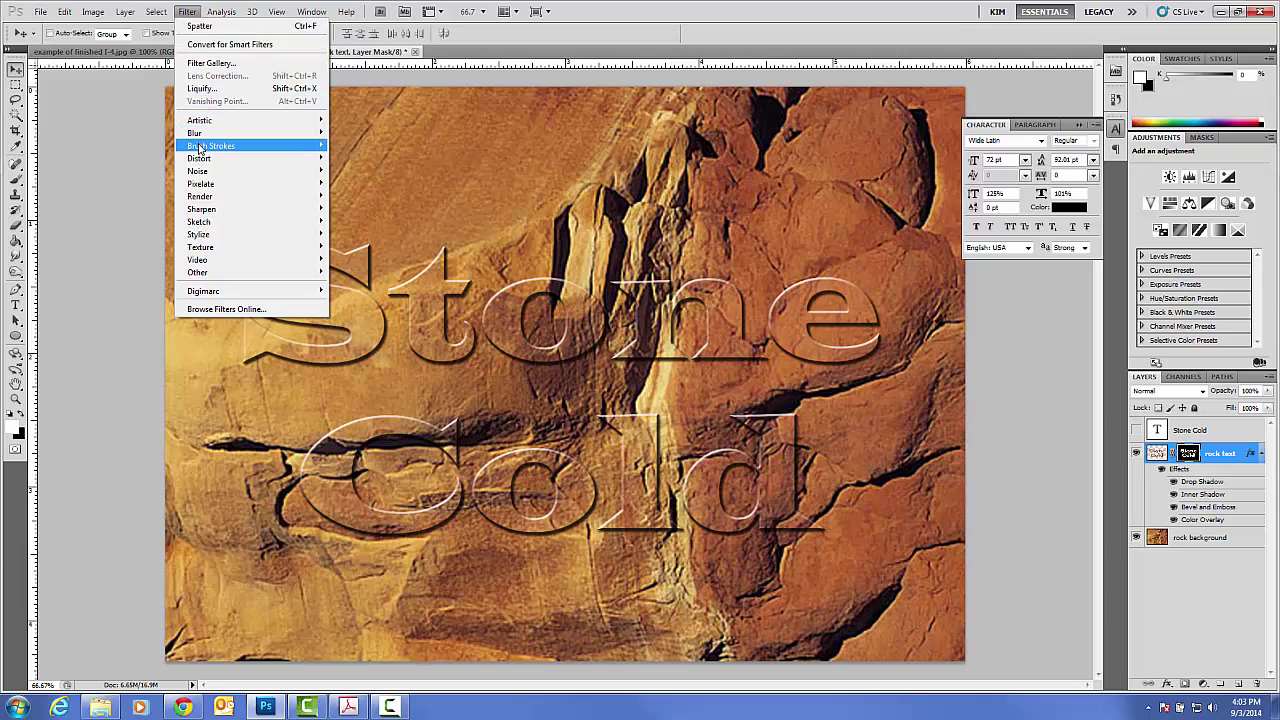
mouse_move(205, 147)
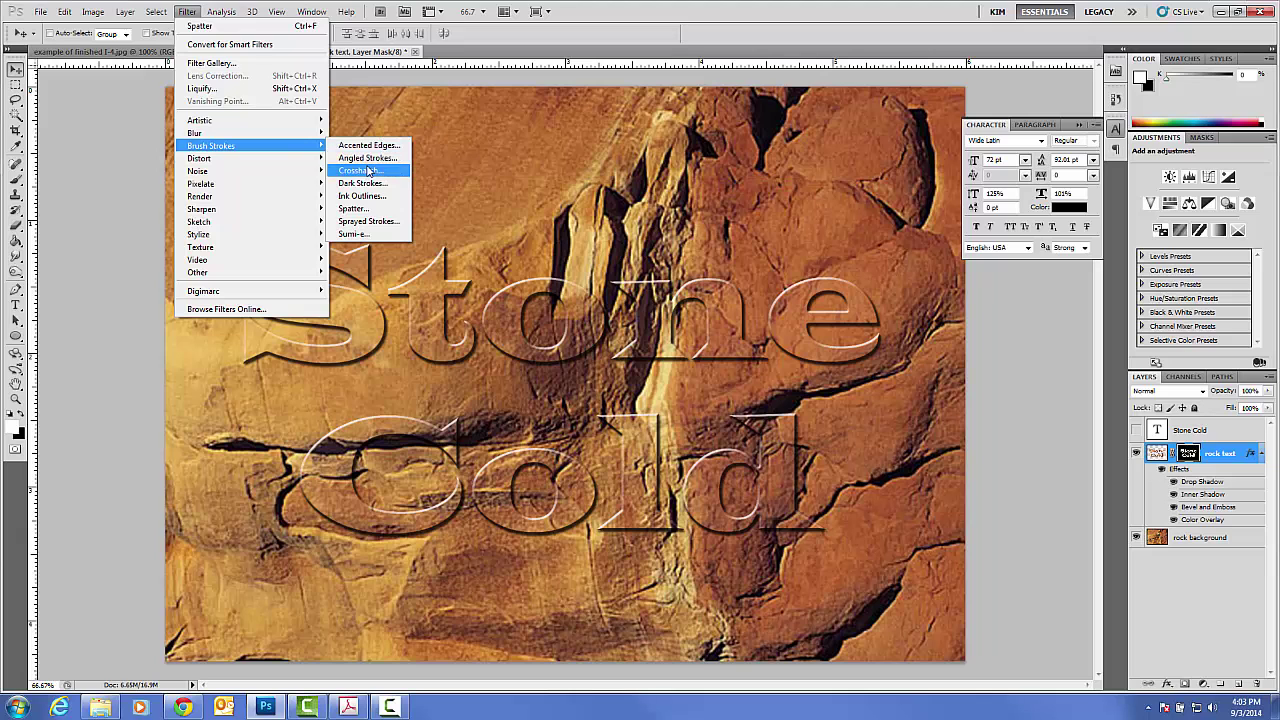
click(360, 211)
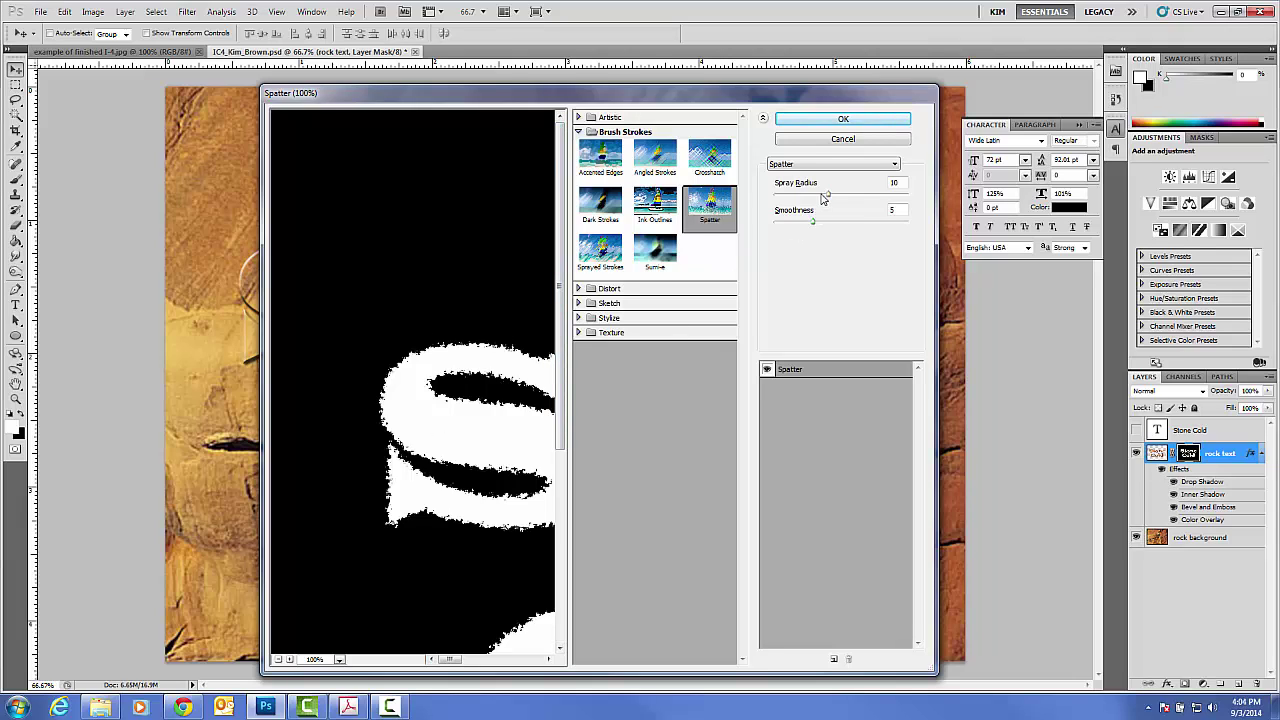
click(828, 196)
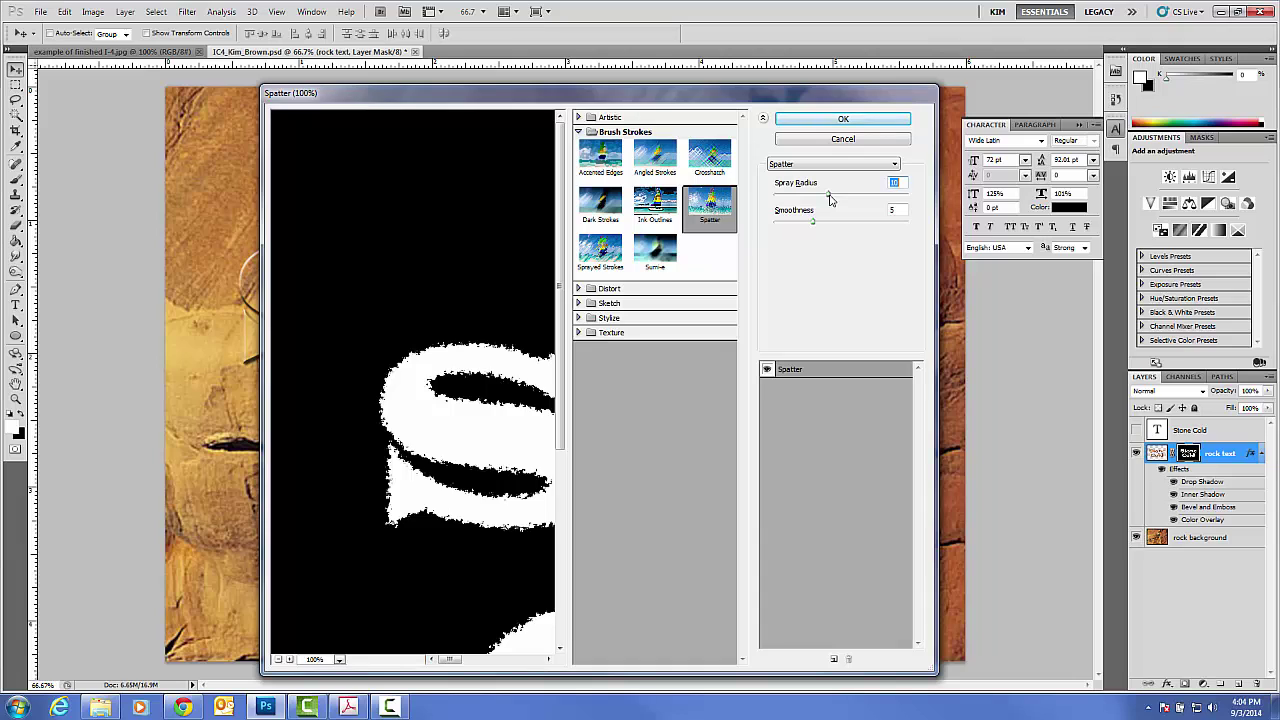
drag(828, 198, 841, 204)
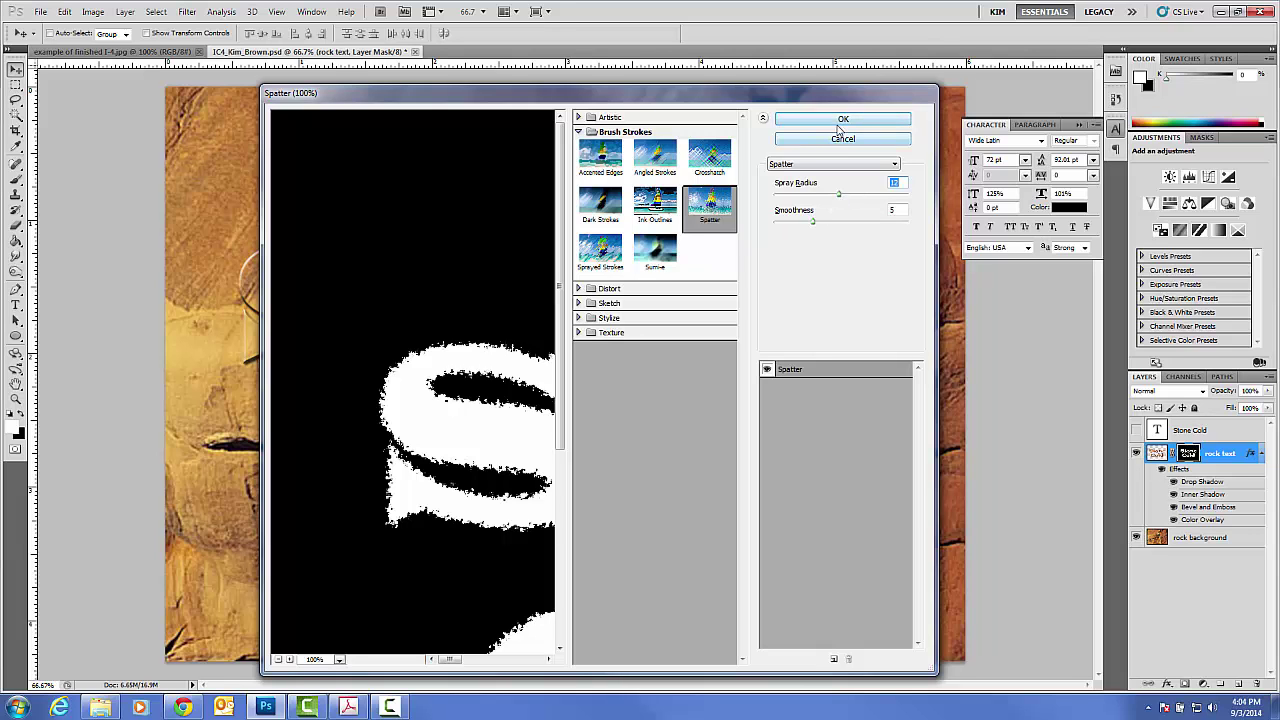
click(838, 122)
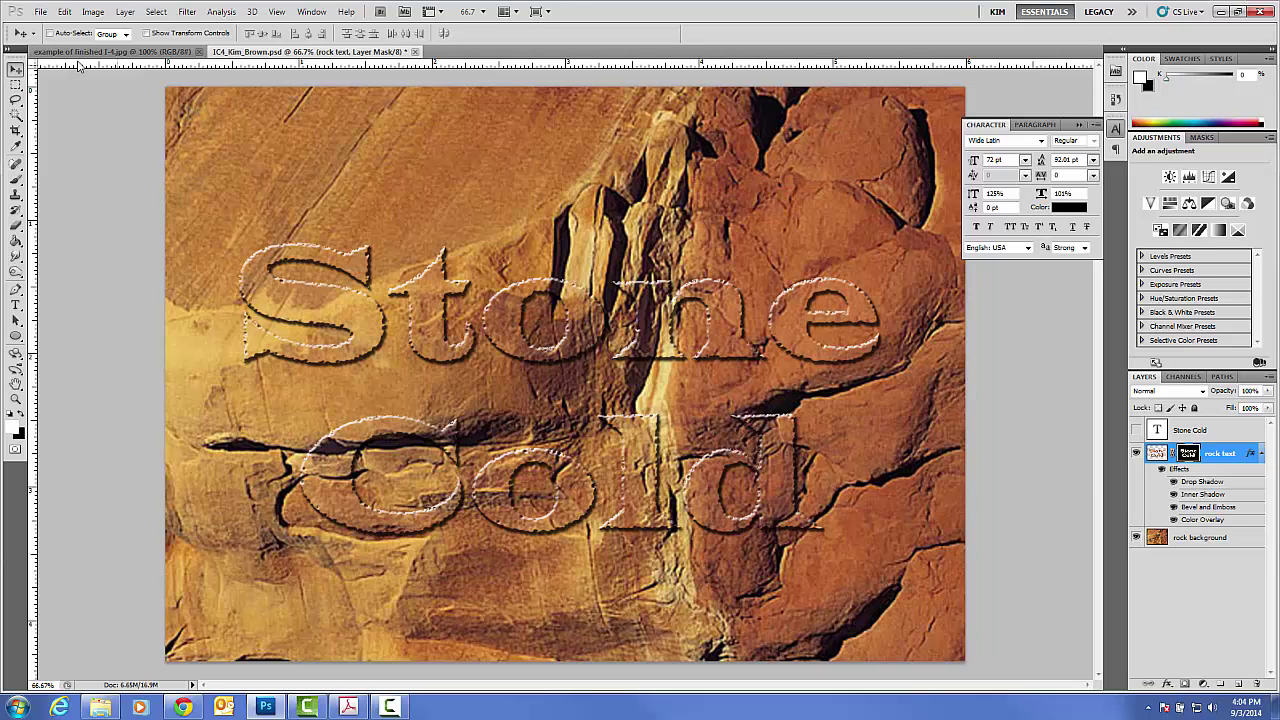
Save the layered PSD, then save a Quality 12 Maximum JPEG copy and undo back to the layered document.
click(40, 12)
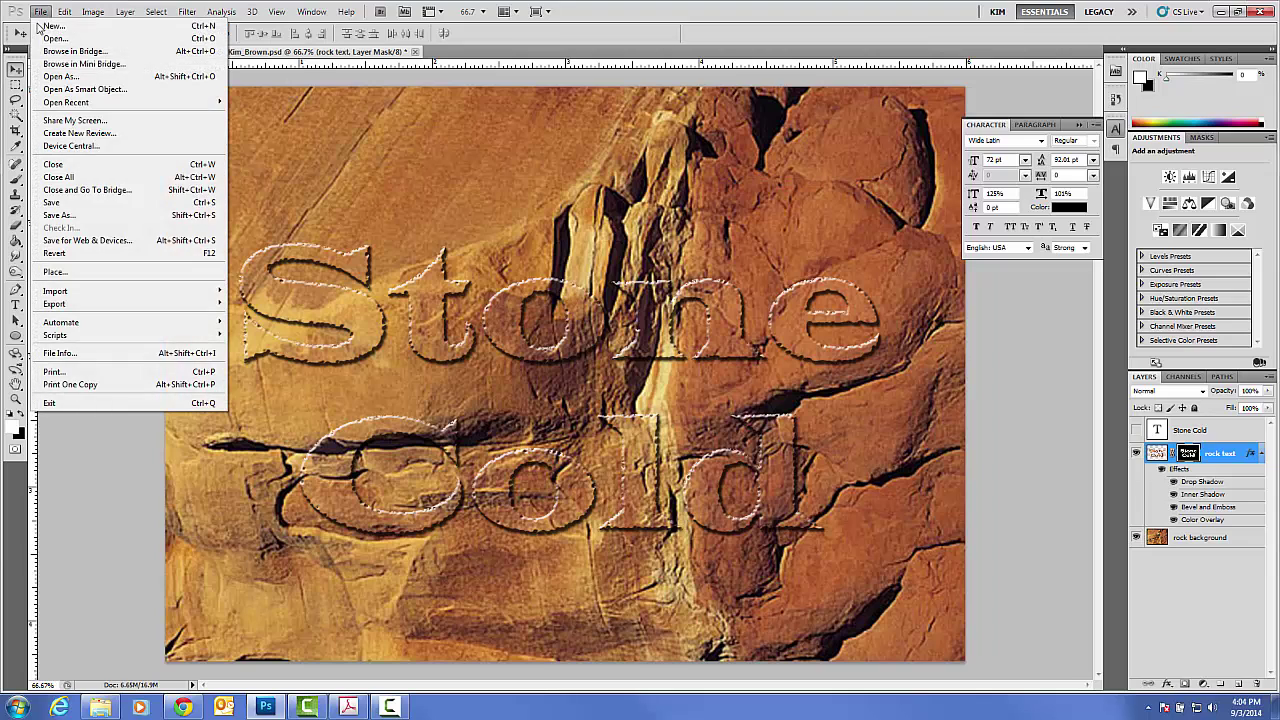
click(58, 205)
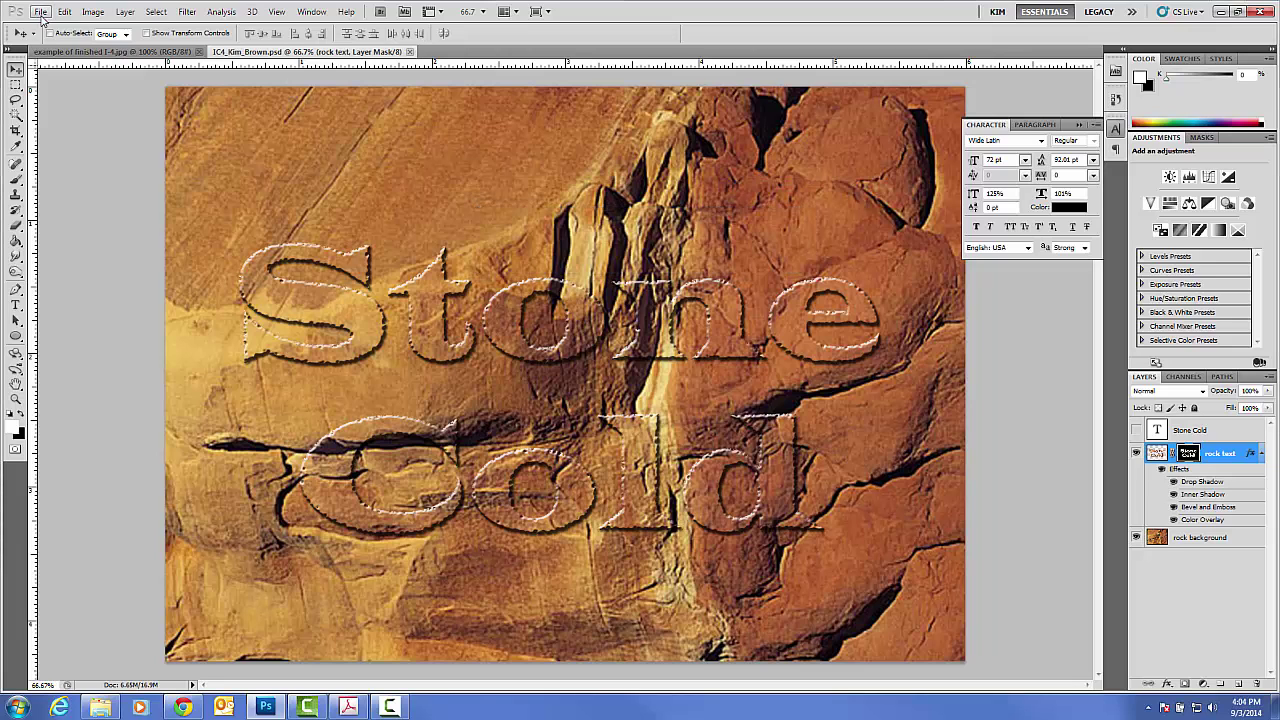
click(40, 12)
click(85, 218)
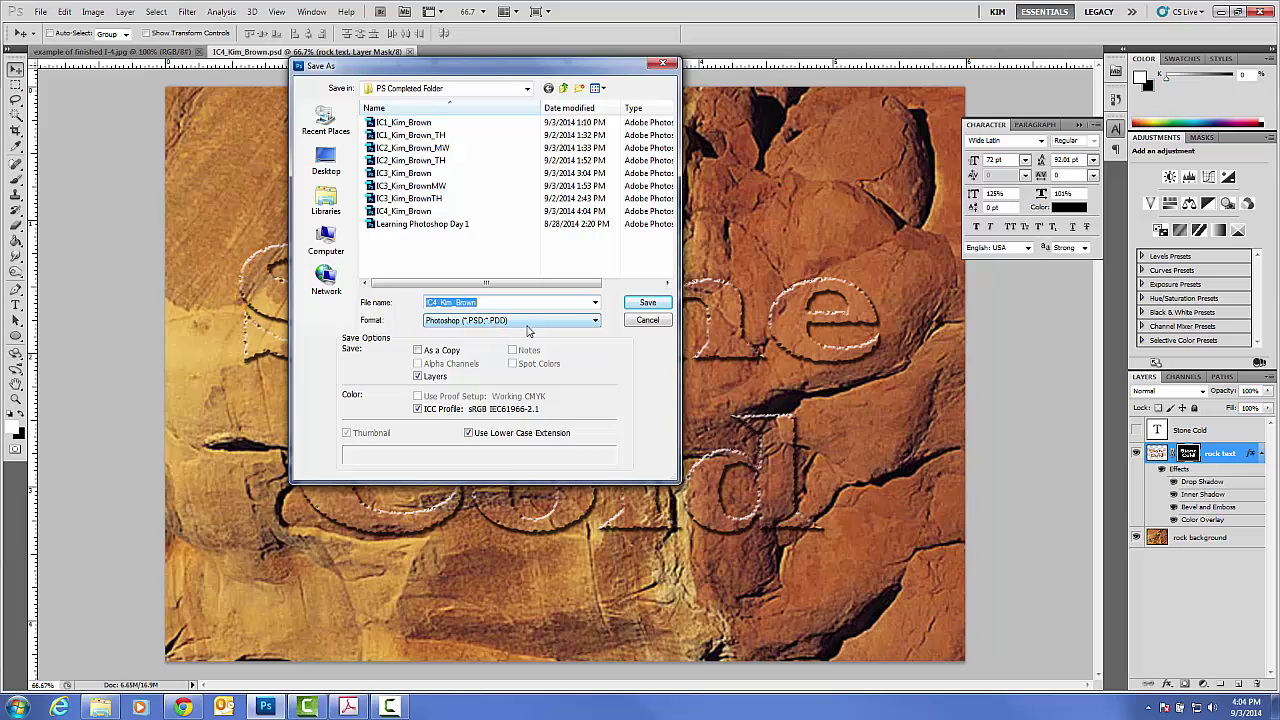
click(594, 322)
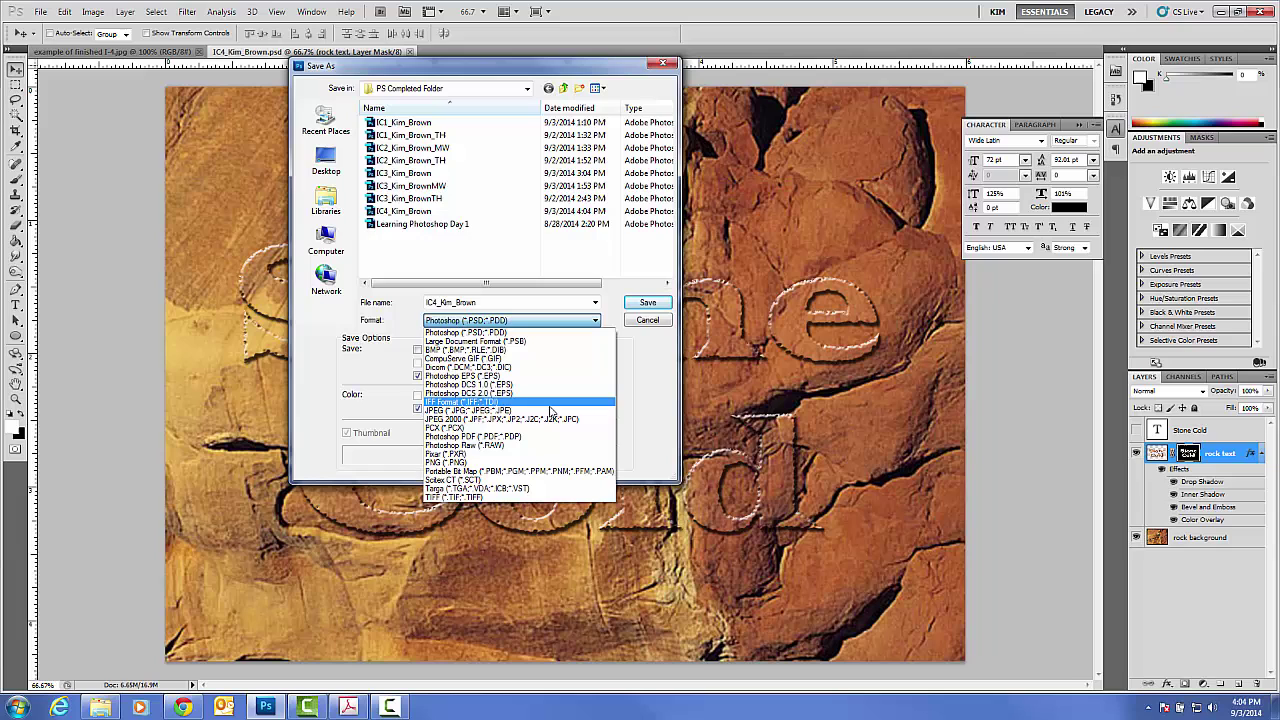
click(553, 410)
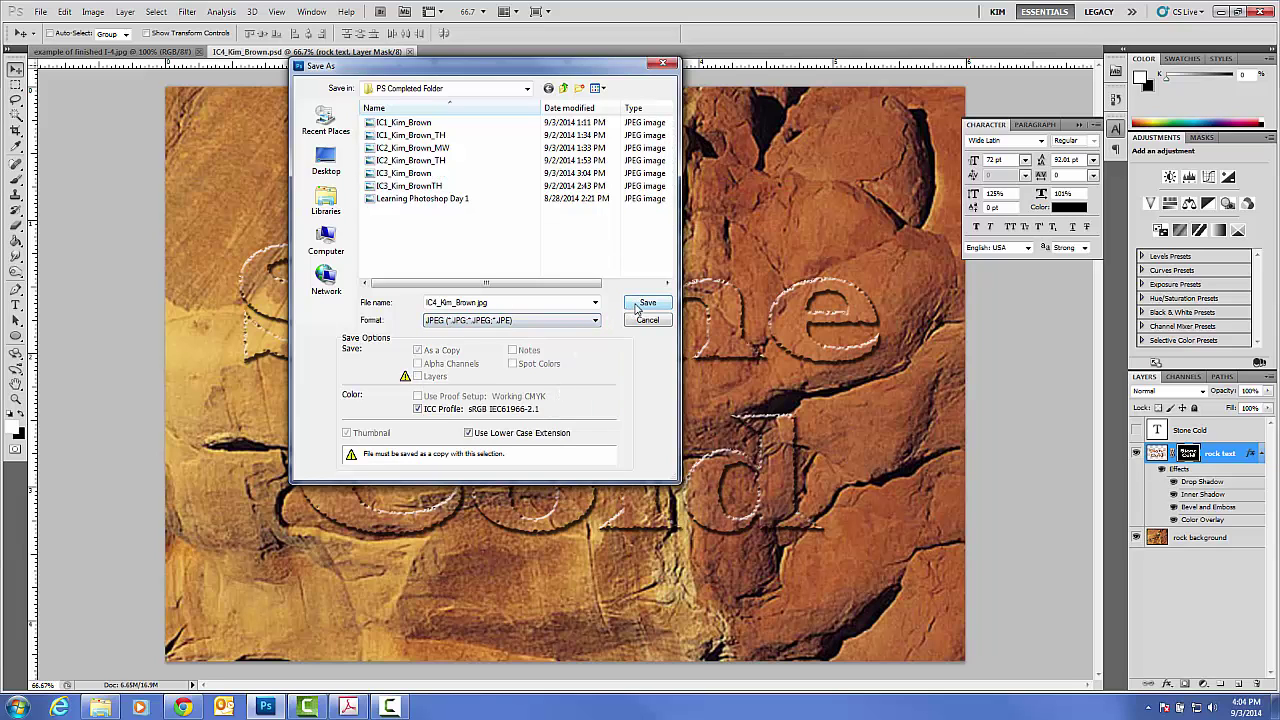
click(637, 305)
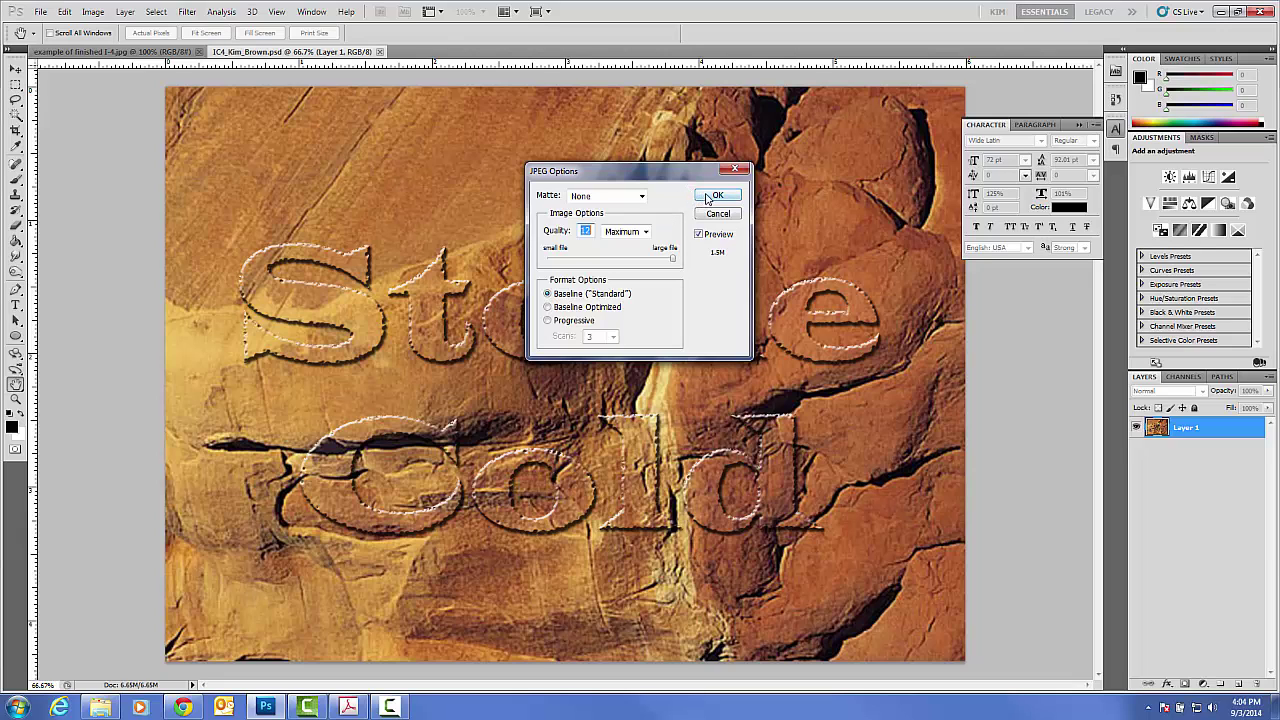
click(708, 196)
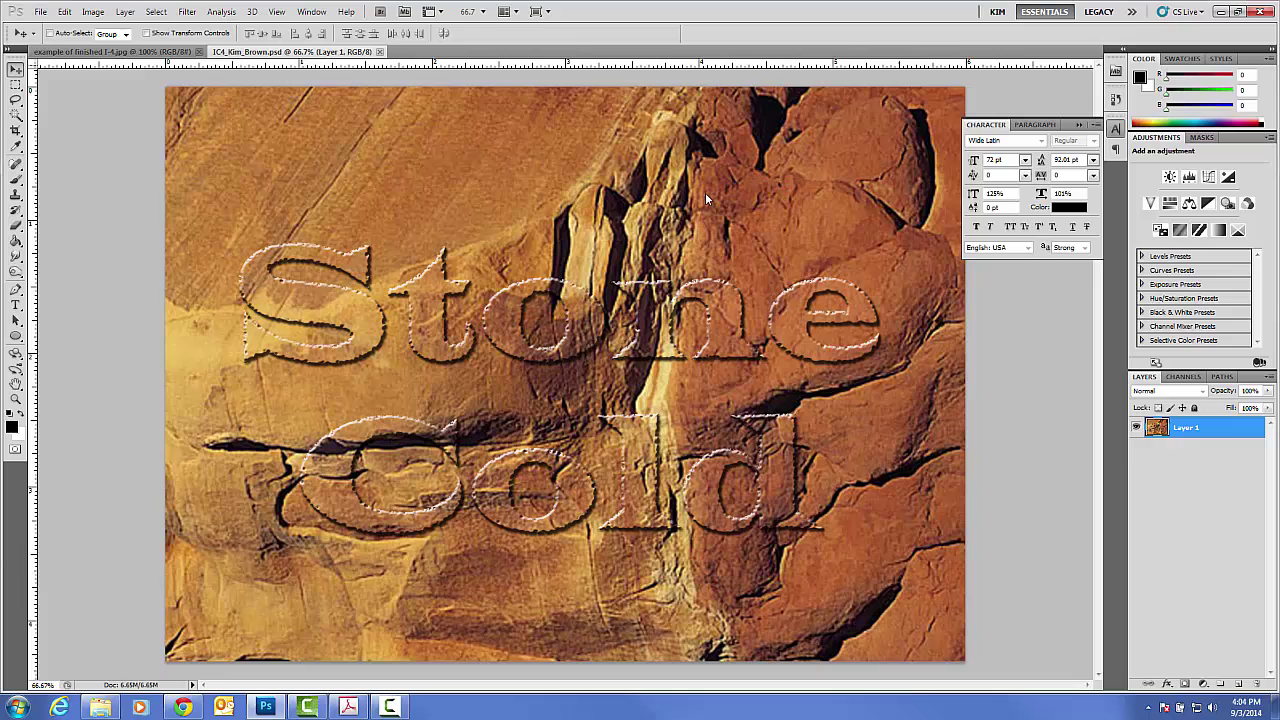
key(ctrl+z)
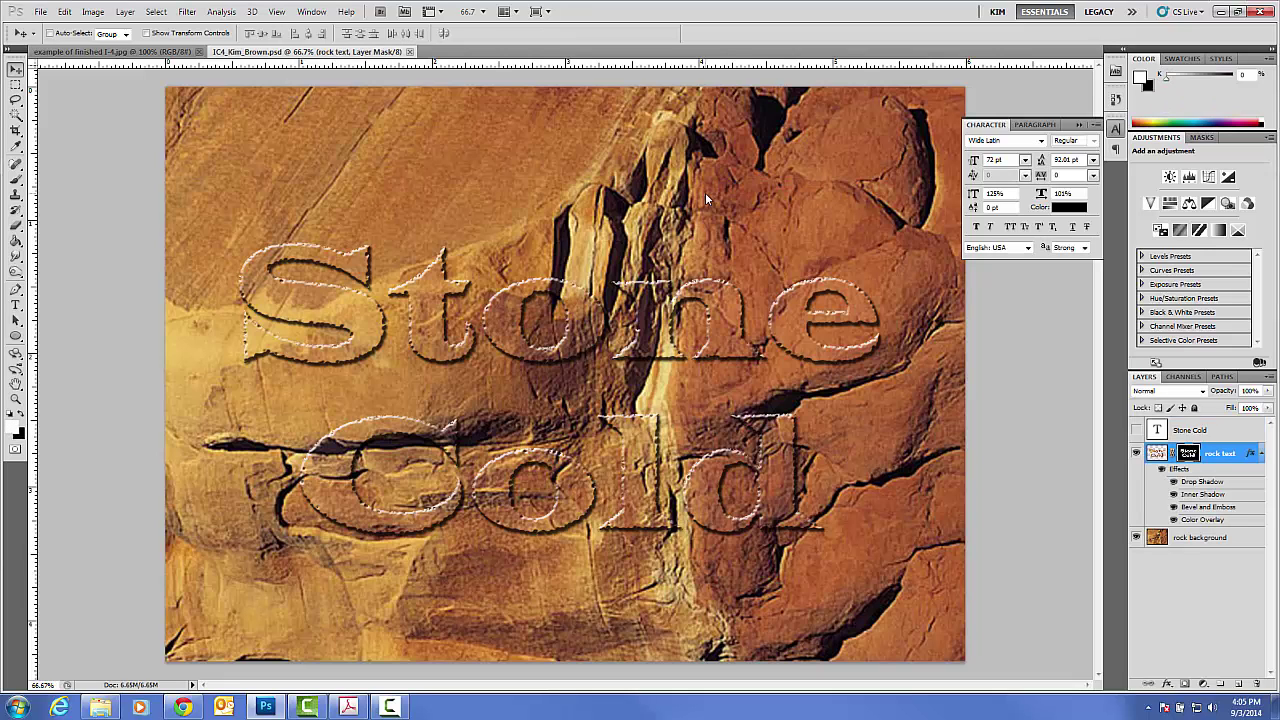